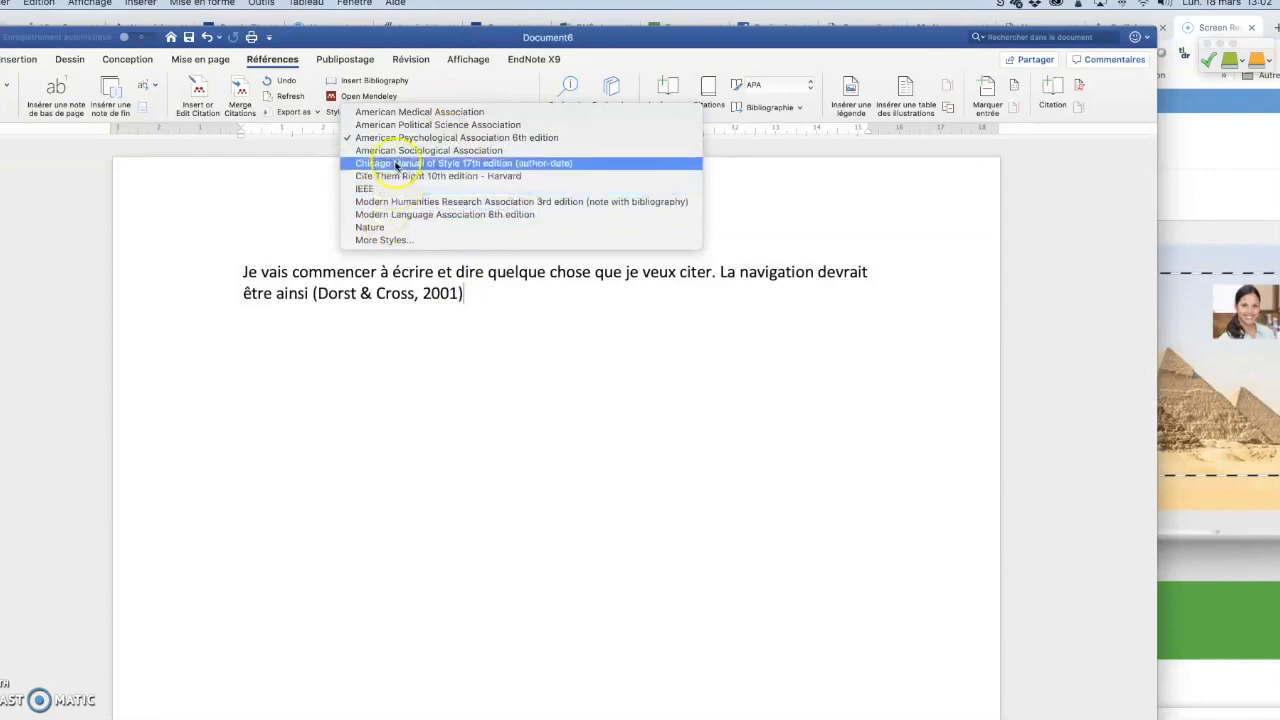
# Switch the citation style to IEEE and back to American Psychological Association 6th edition
pyautogui.click(381, 194)
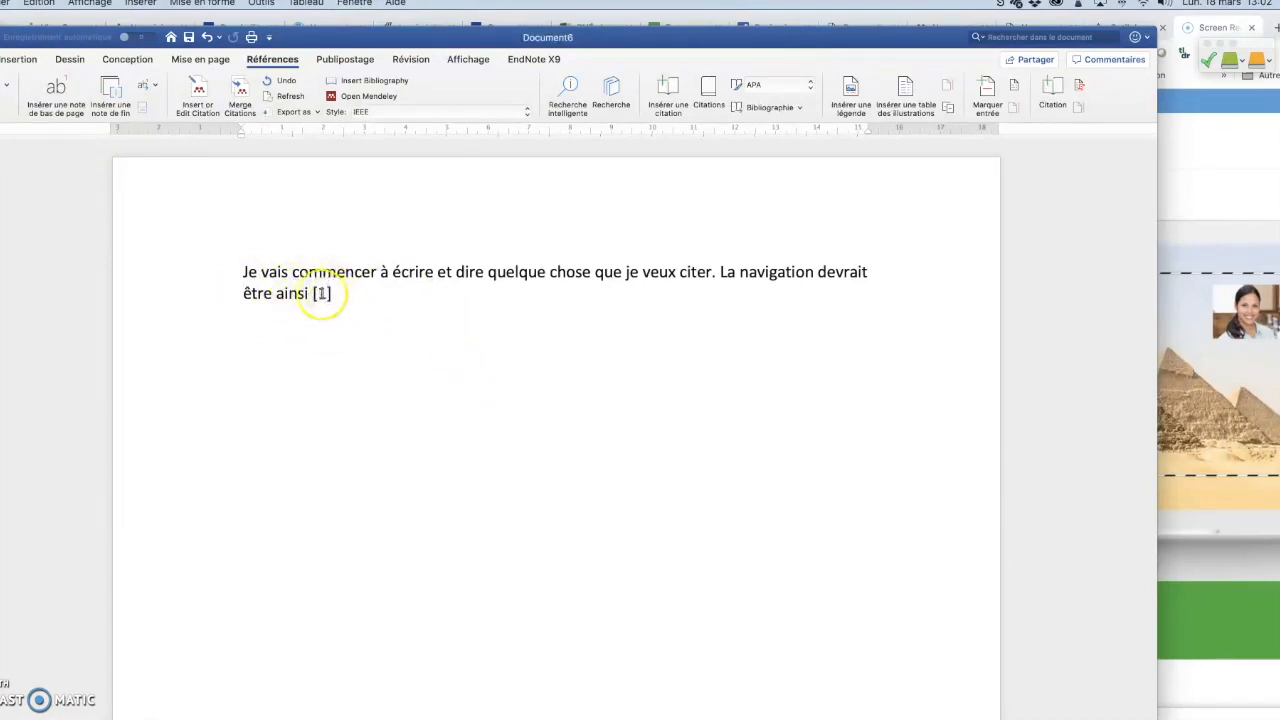
pyautogui.click(434, 112)
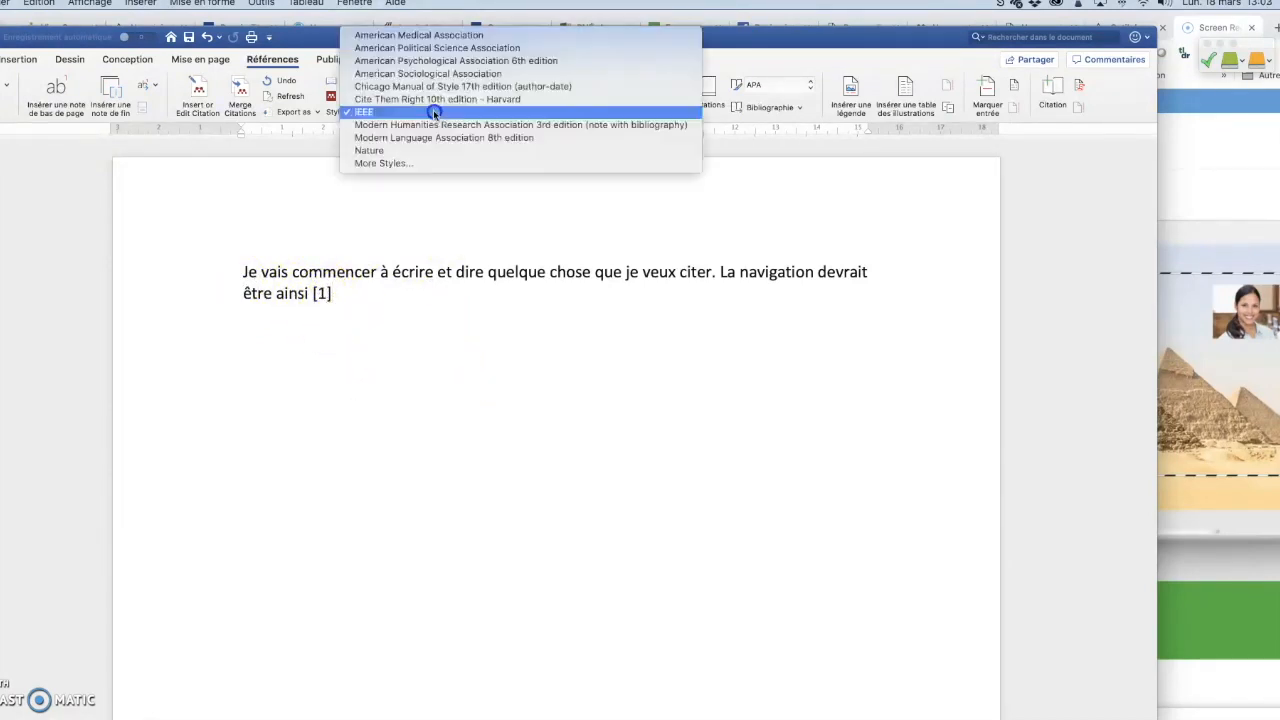
pyautogui.click(448, 61)
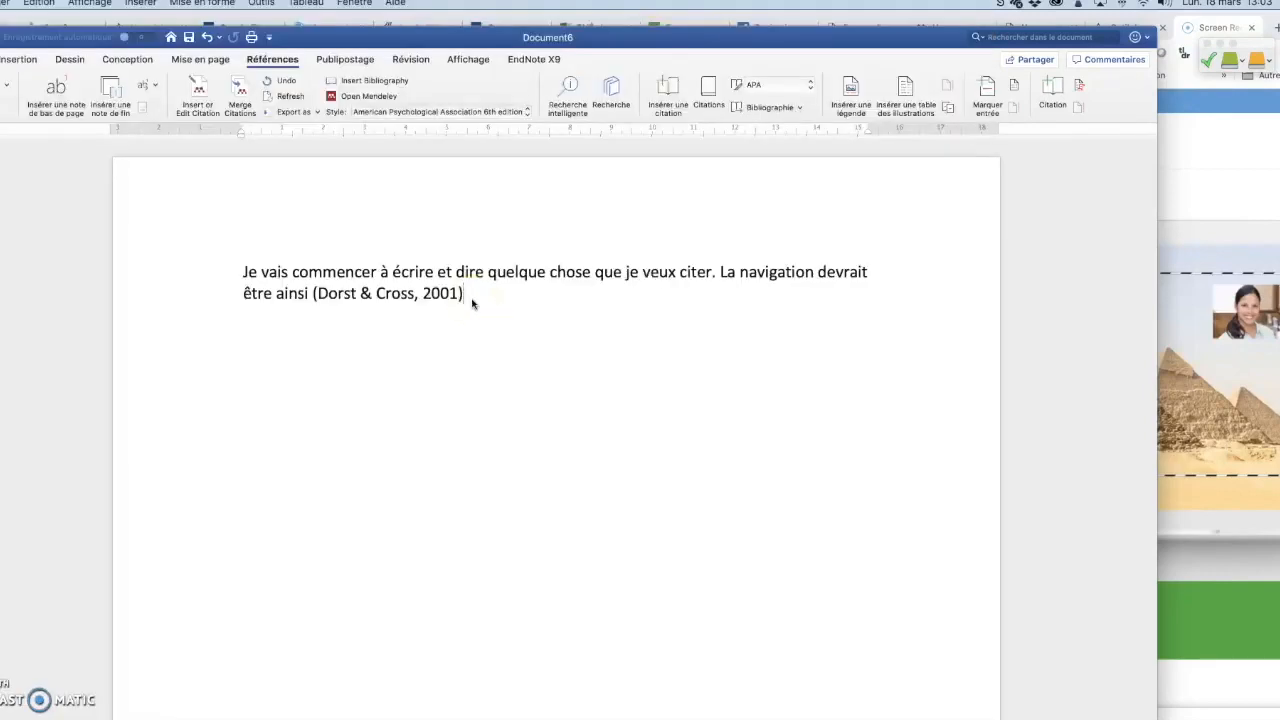
# End the cited sentence with a period and add the paragraph "Je ne connais pas le nom de l’auteur" below it
pyautogui.click(489, 301)
pyautogui.write('Je ne connais ')
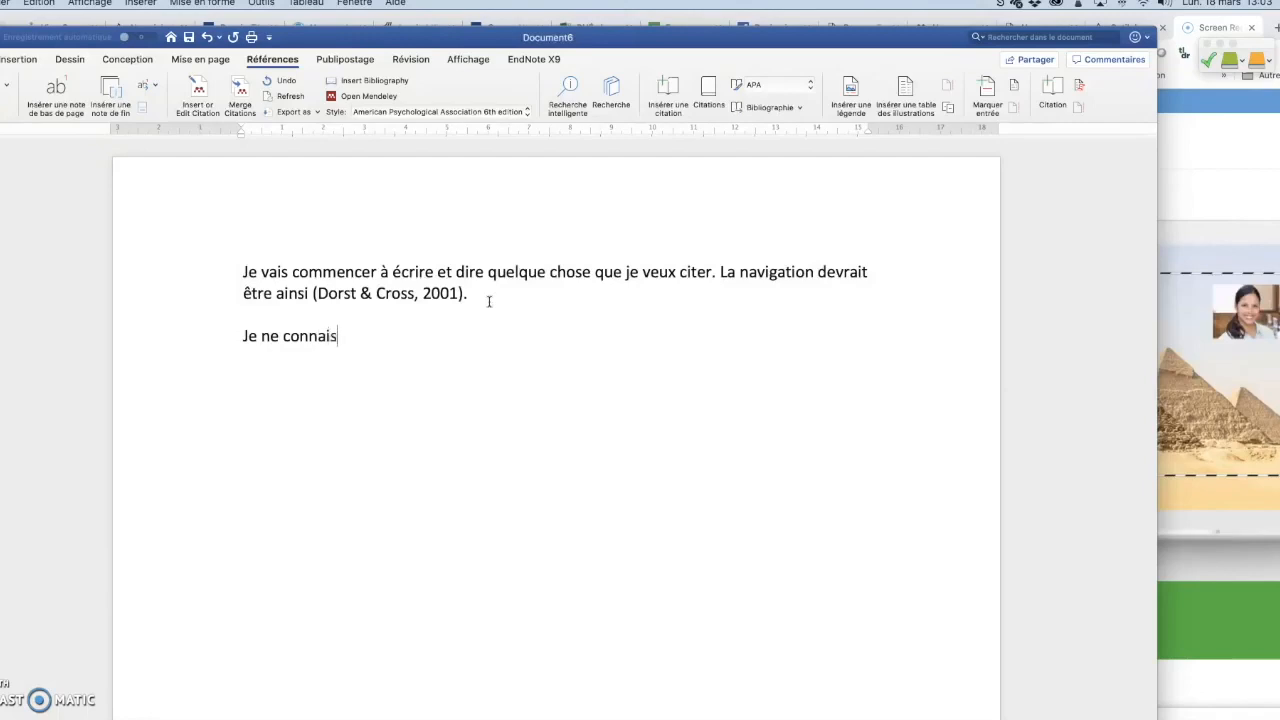
pyautogui.write('pas le nom de l')
pyautogui.press('BackSpace')
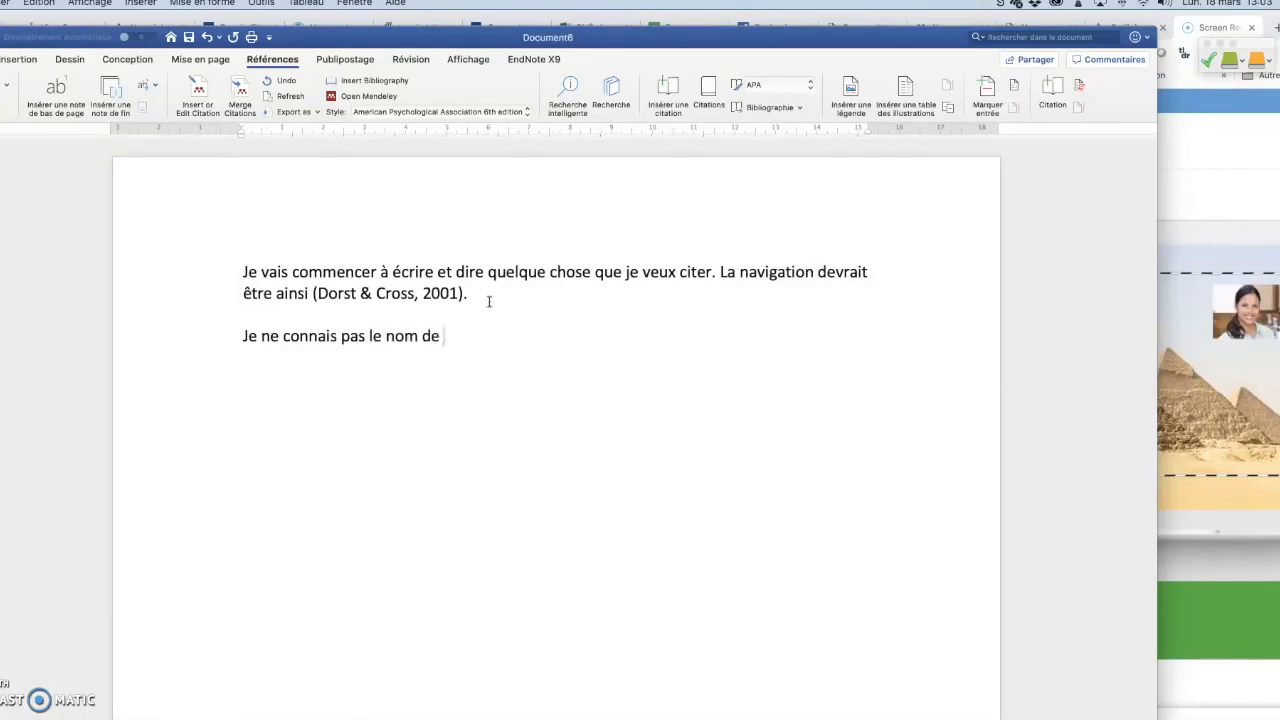
pyautogui.write("l'auteur")
# Start a citation after "l’auteur", switch to the Mendeley Desktop library from the citation editor and clear its "pfeq" search
pyautogui.click(197, 91)
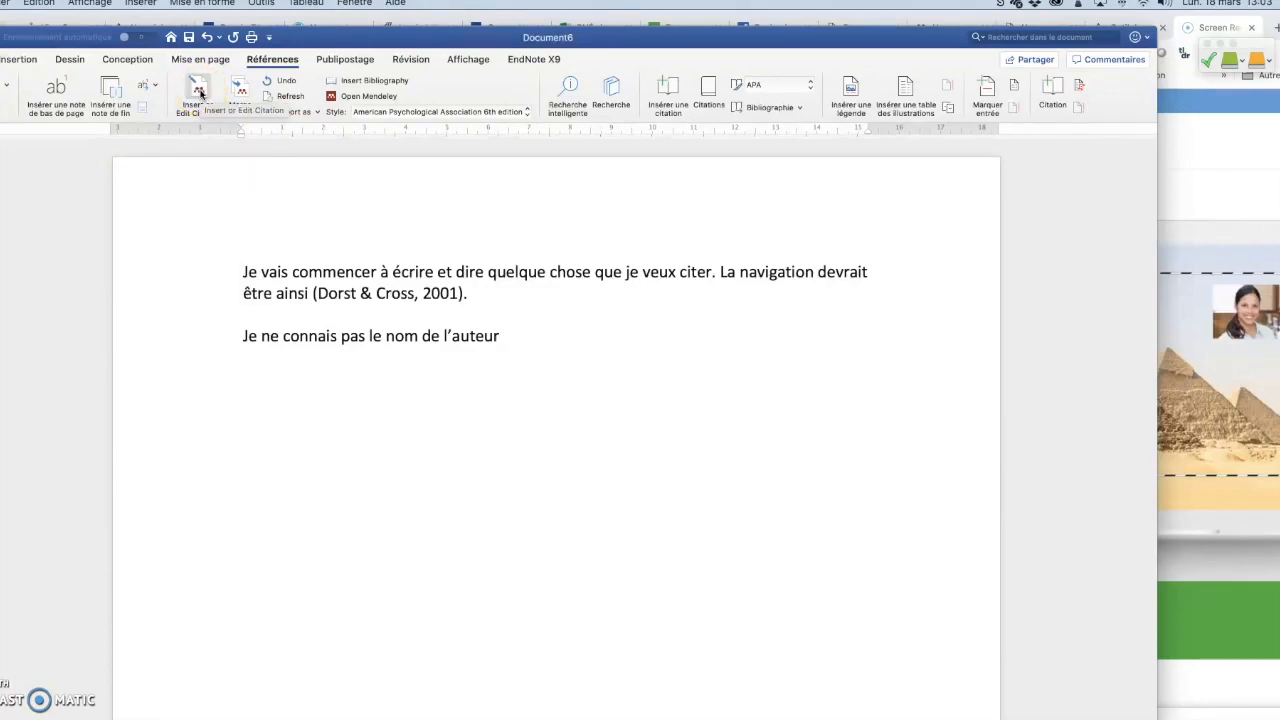
pyautogui.click(199, 91)
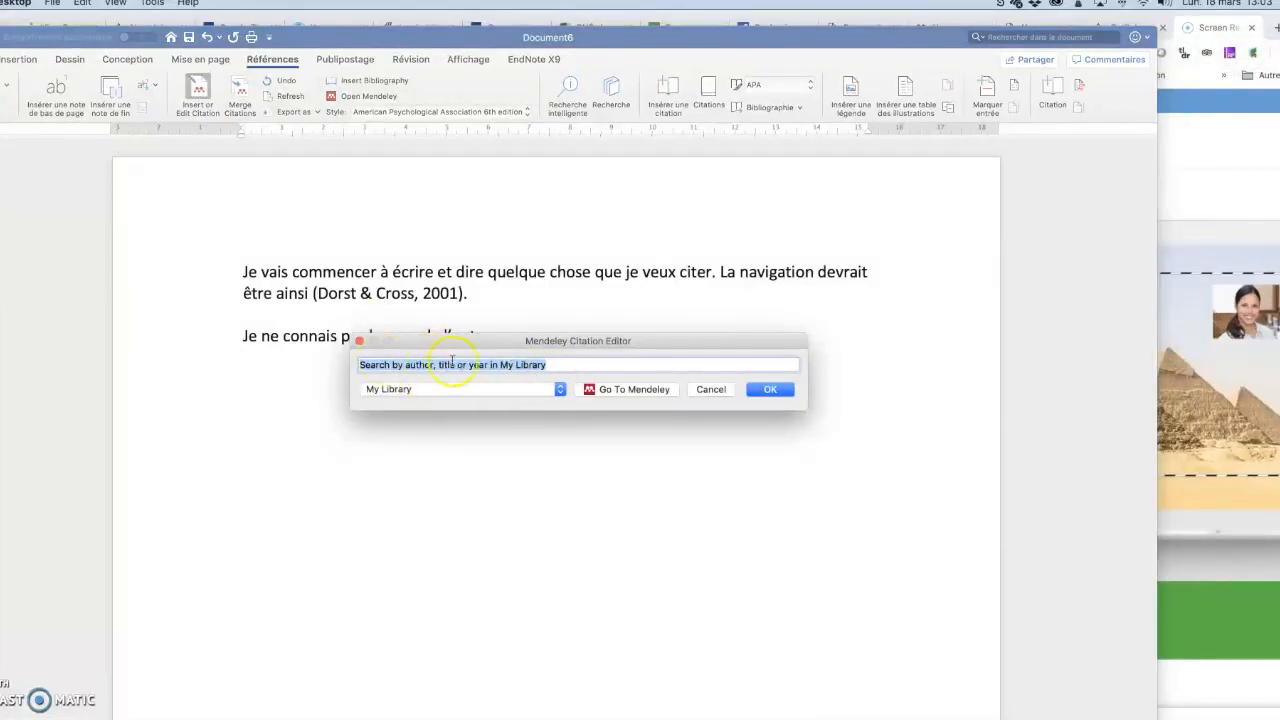
pyautogui.click(616, 391)
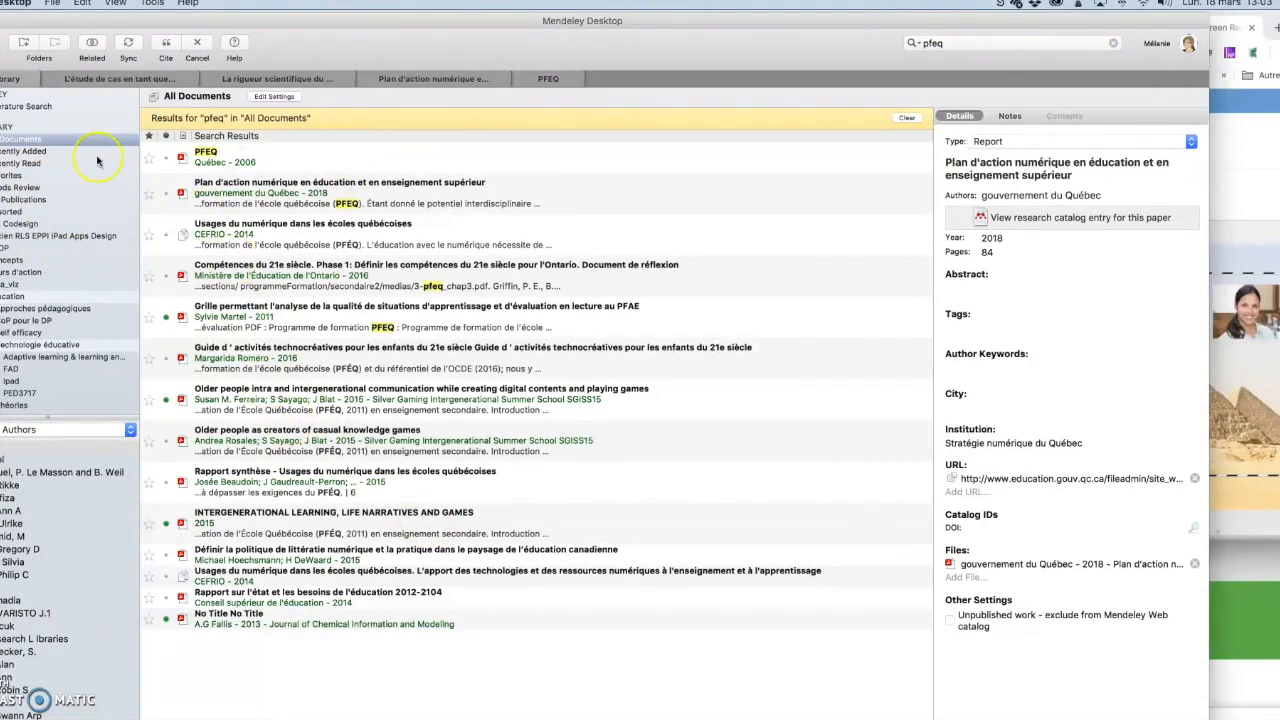
pyautogui.click(1113, 46)
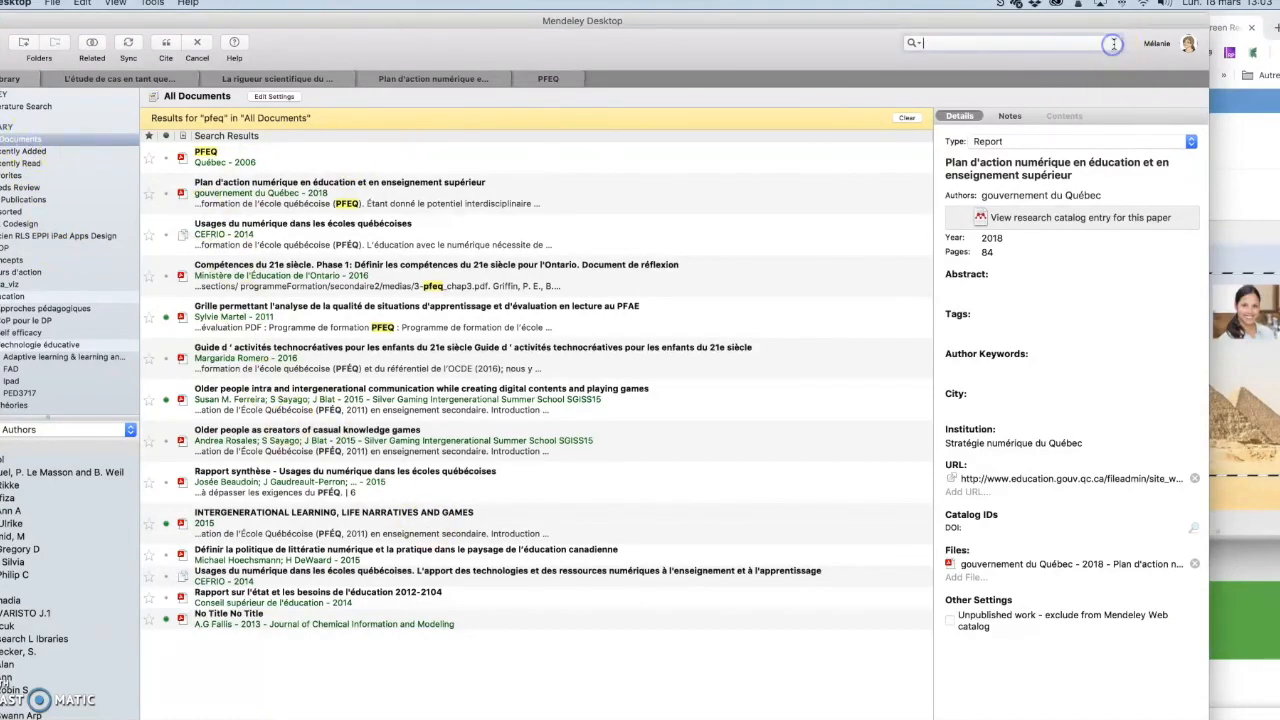
pyautogui.scroll(-20, 210, 398)
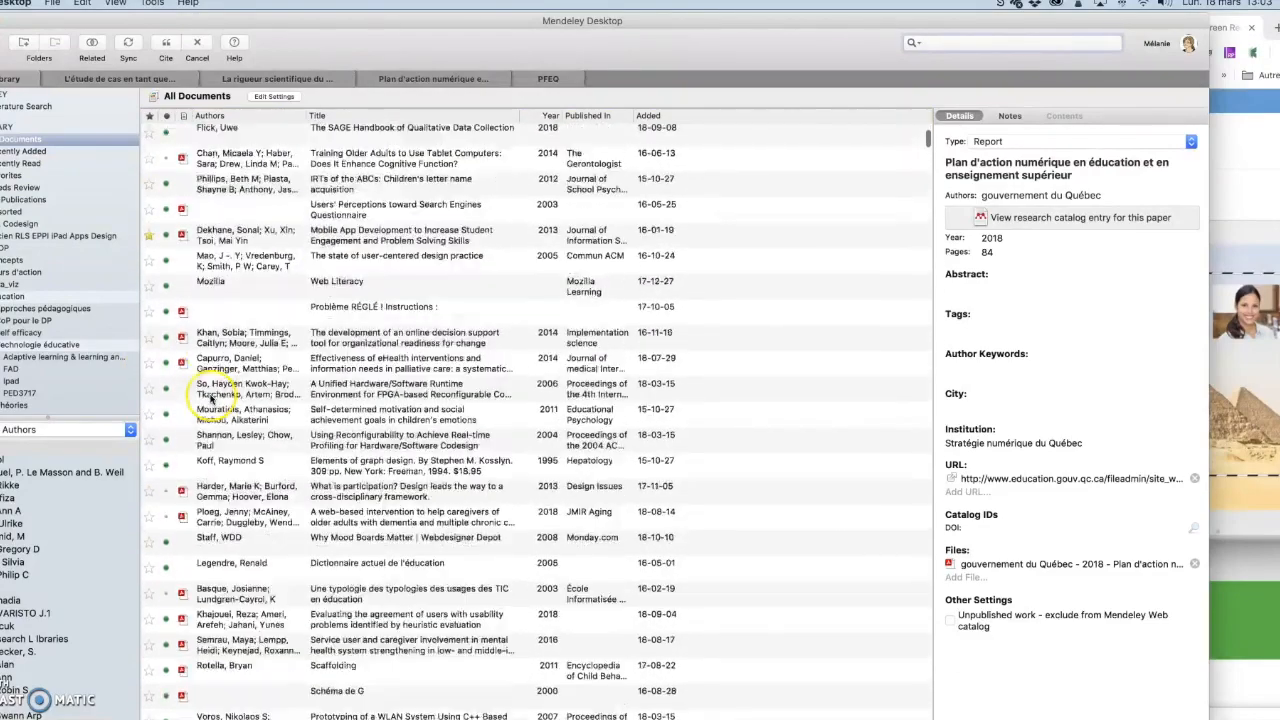
pyautogui.scroll(-20, 235, 398)
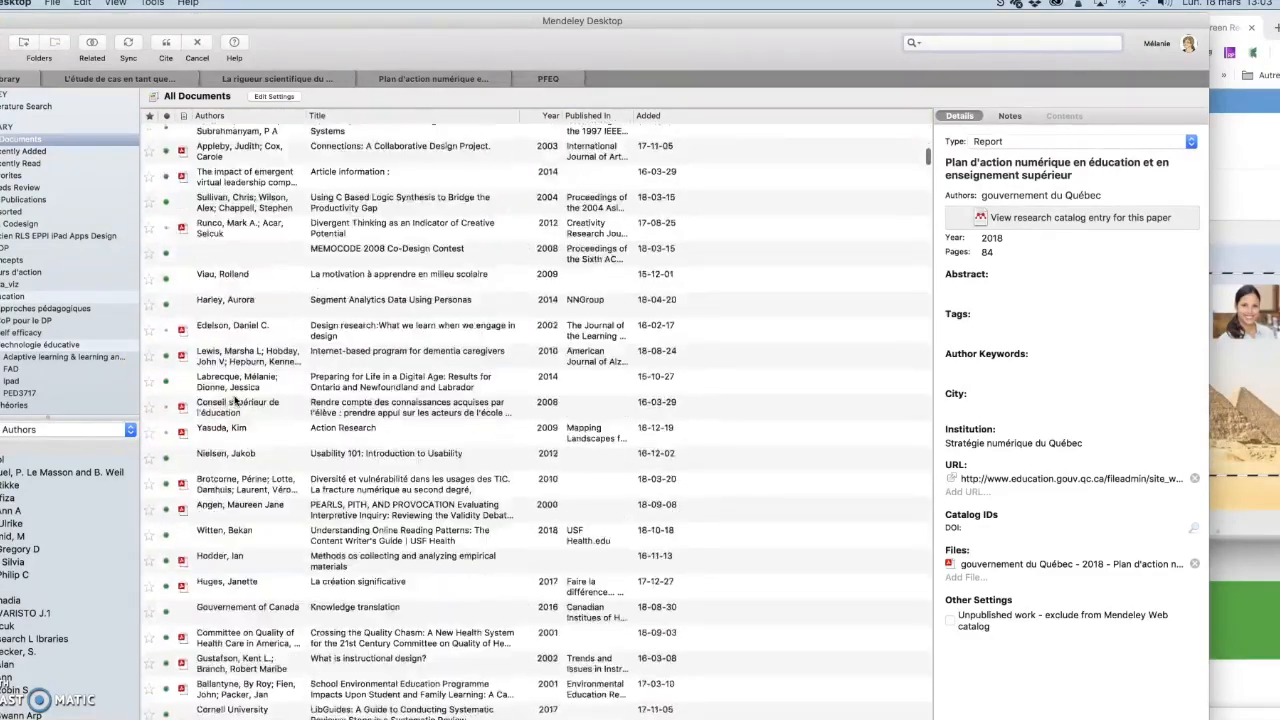
# Sort the library documents by author and by title, and search them for "navigation"
pyautogui.click(249, 115)
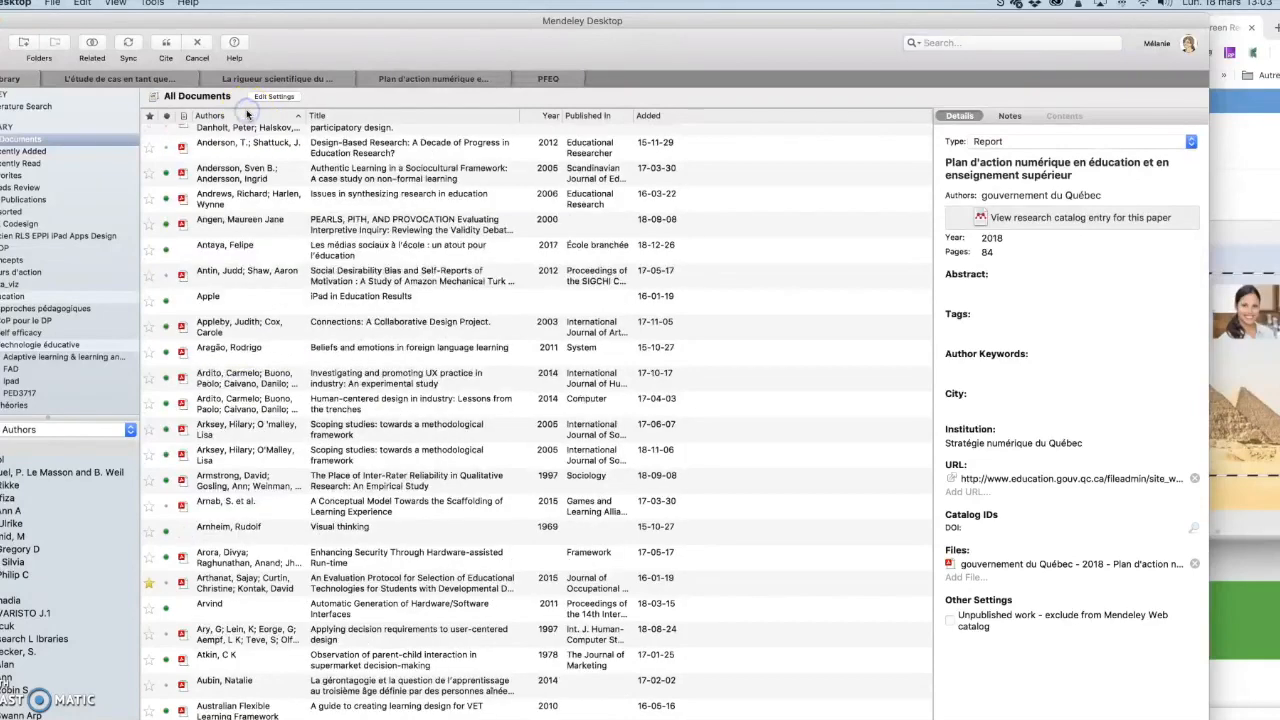
pyautogui.click(376, 115)
pyautogui.click(936, 42)
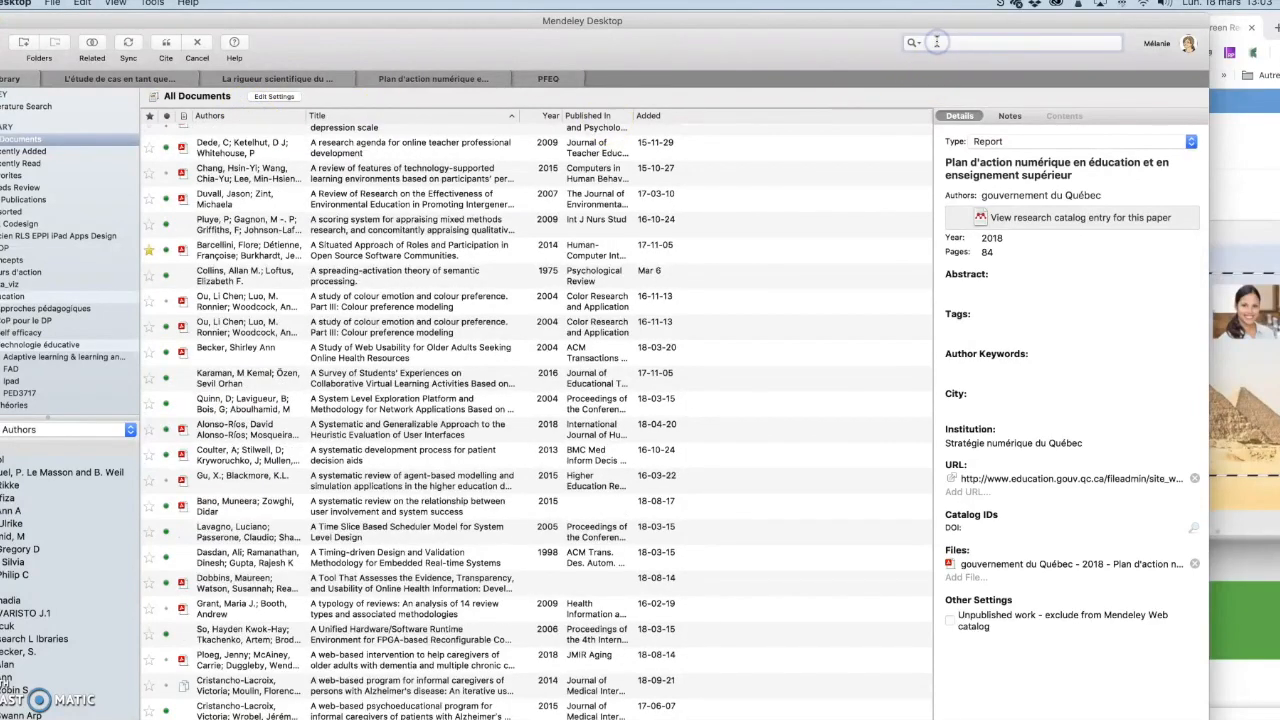
pyautogui.write('nav')
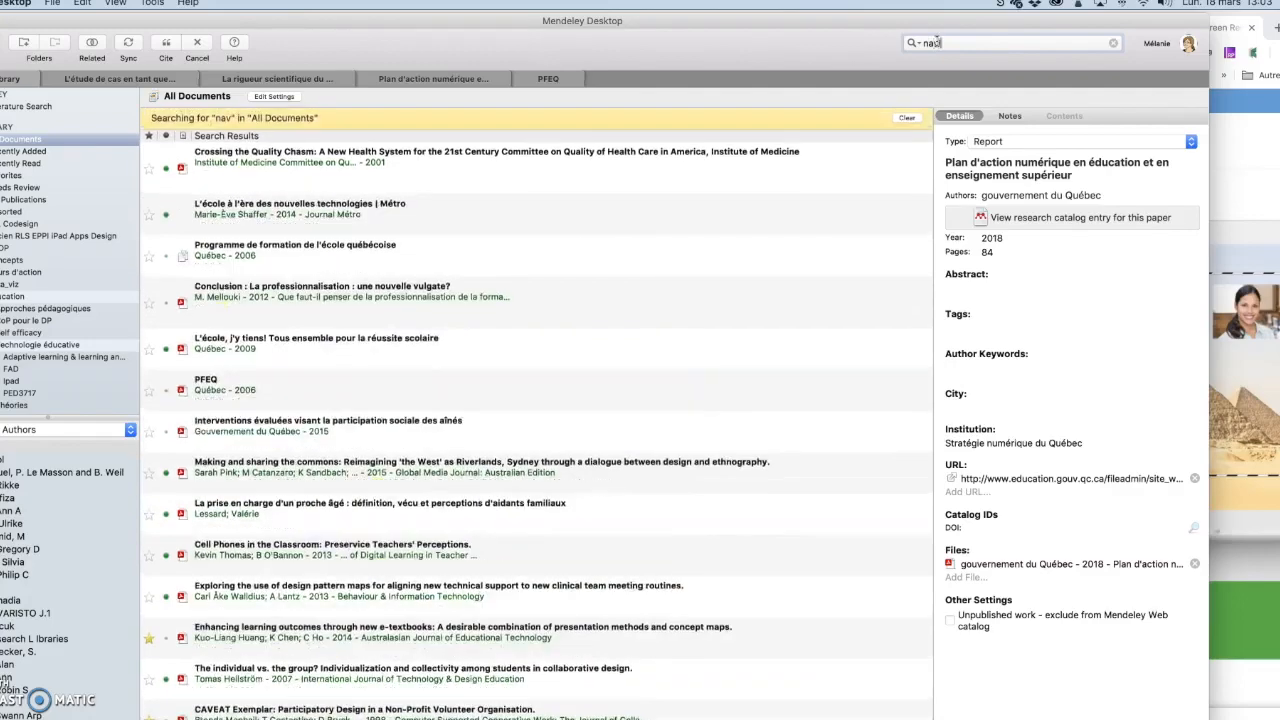
pyautogui.write('igation')
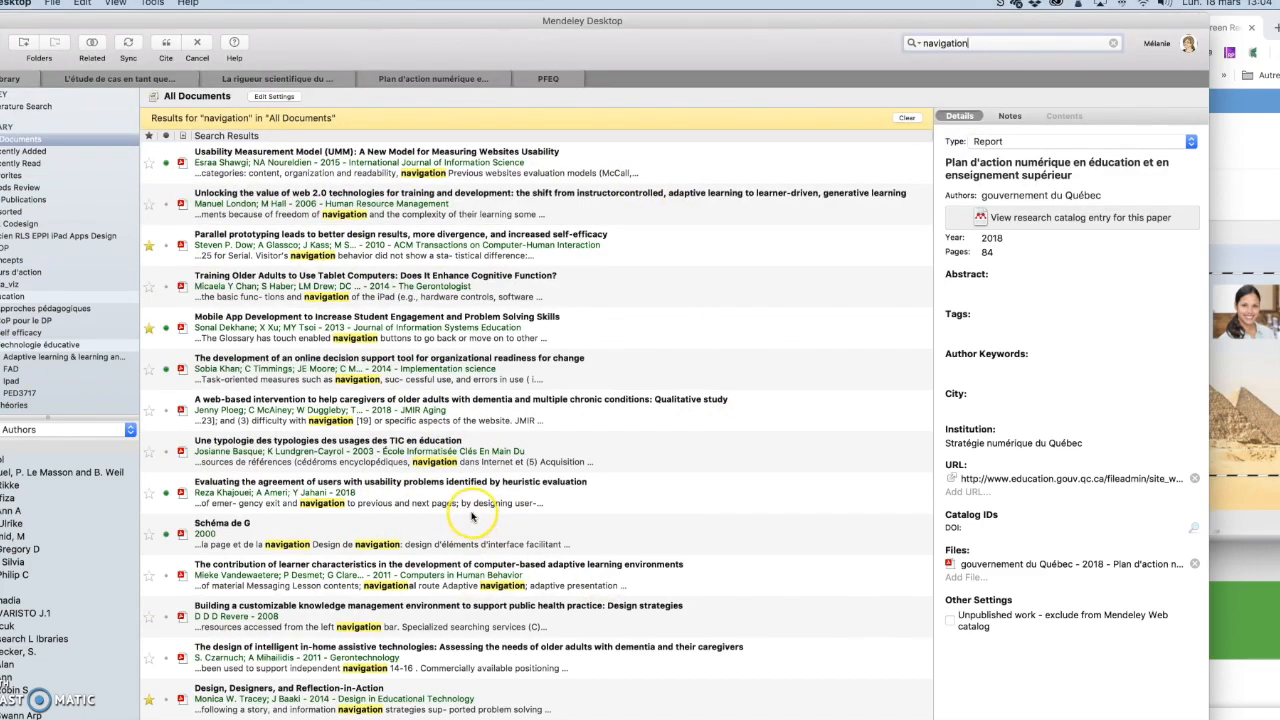
# Send "Parallel prototyping leads to better design results, more divergence, and increased self-efficacy" to the document as the citation and end the sentence with a period
pyautogui.click(275, 240)
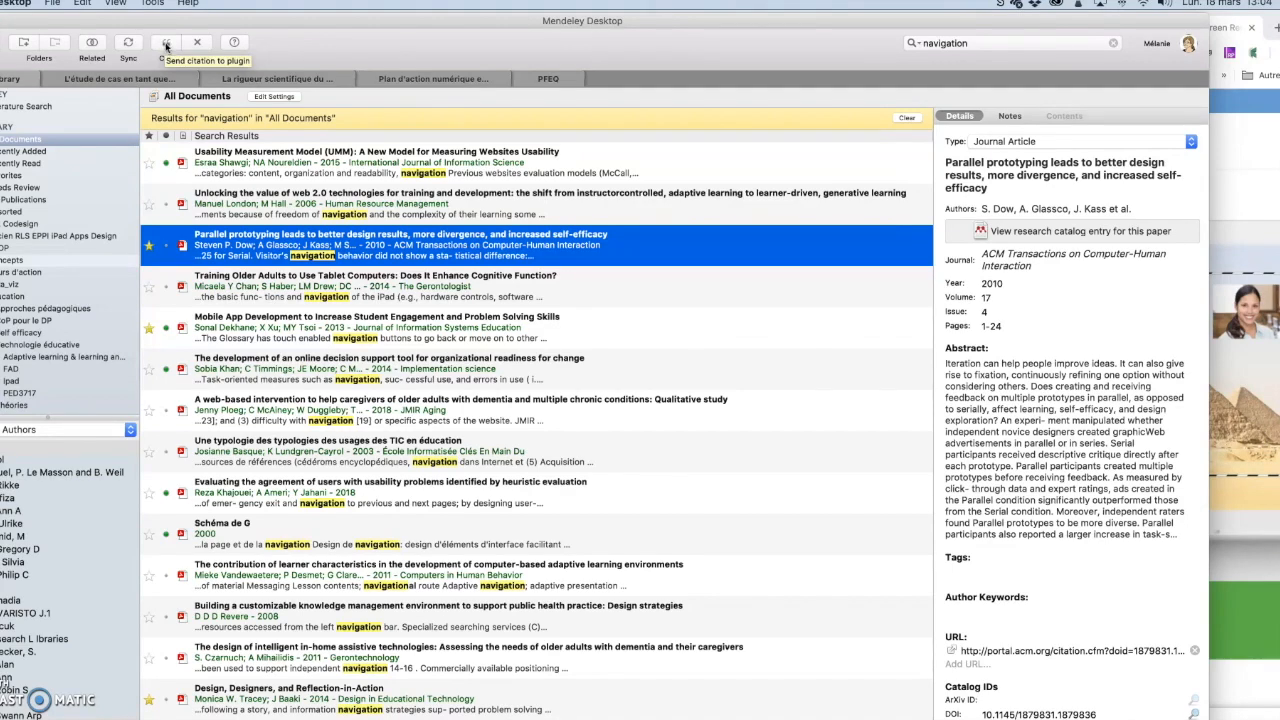
pyautogui.click(166, 45)
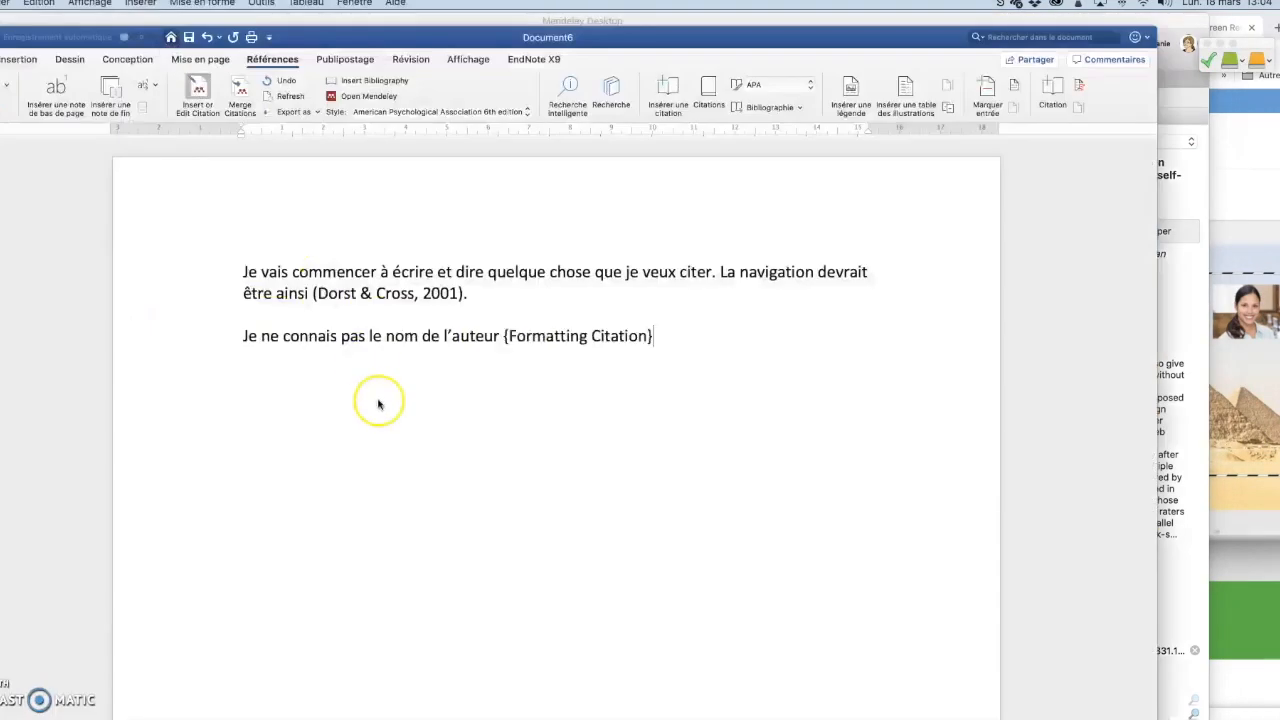
pyautogui.click(658, 337)
pyautogui.click(662, 346)
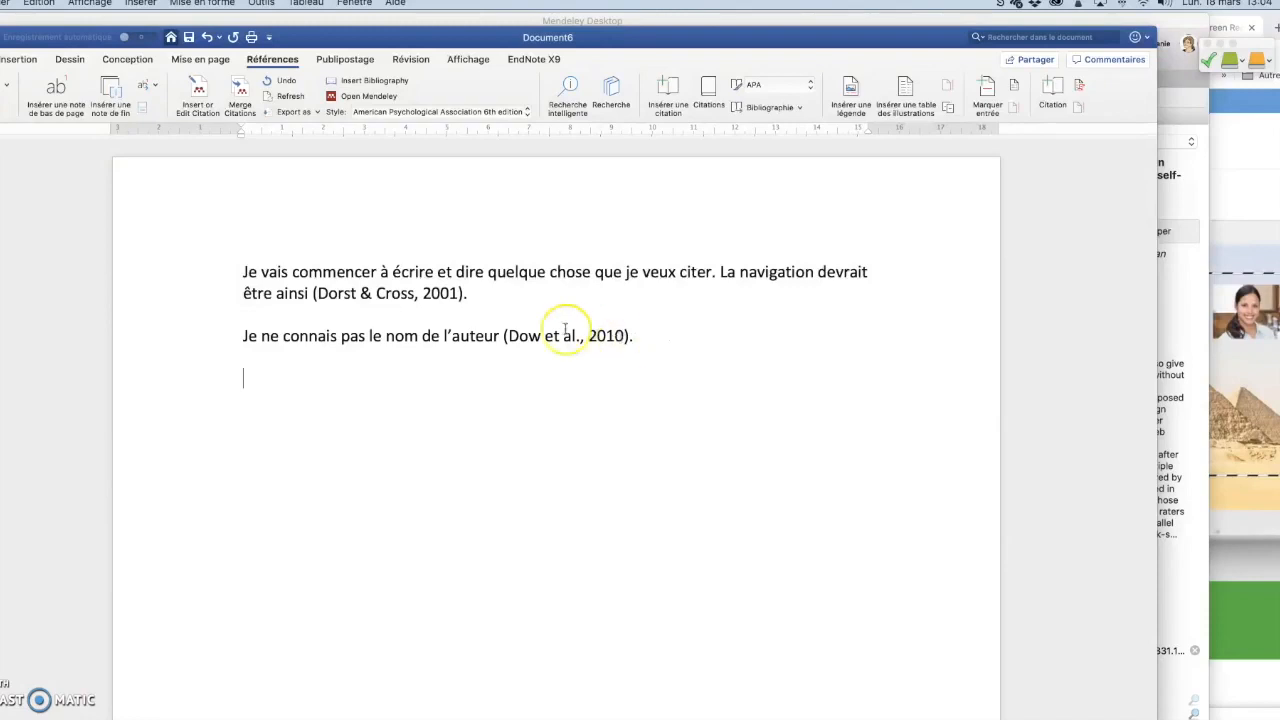
pyautogui.press('Return')
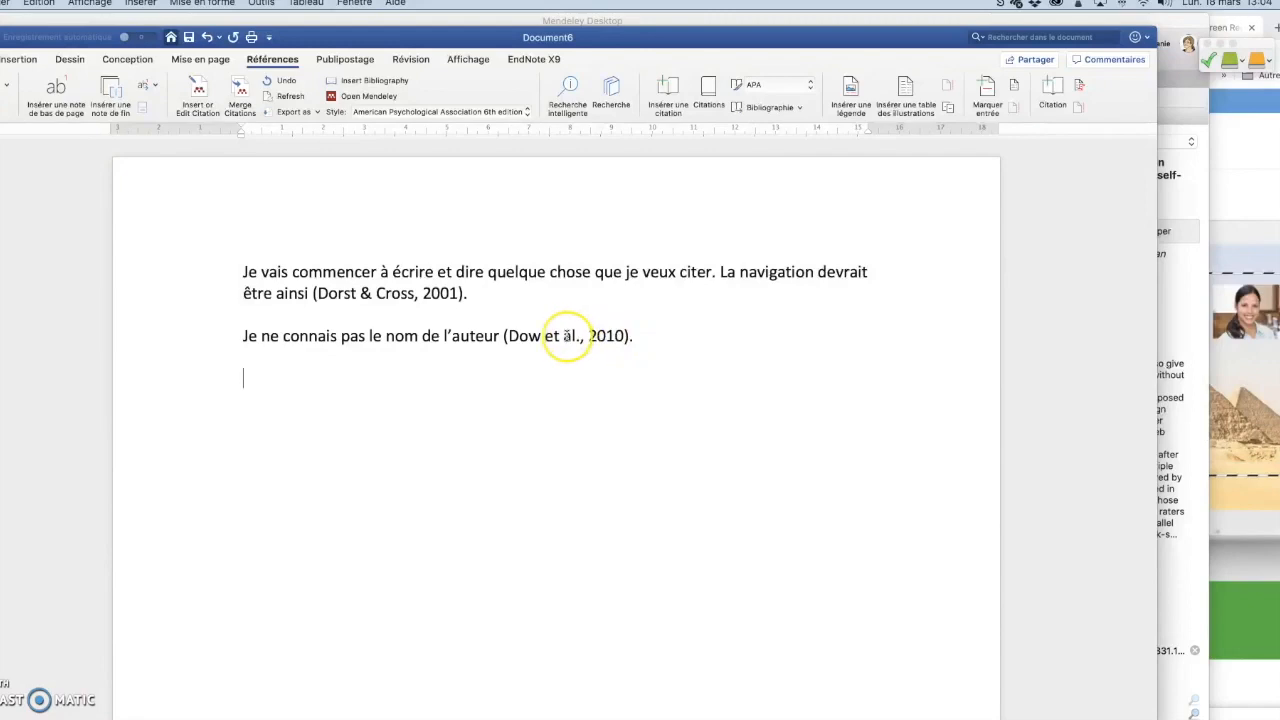
# Delete the closing period and the 2010 citation in the second paragraph, and undo the citation's deletion
pyautogui.click(568, 335)
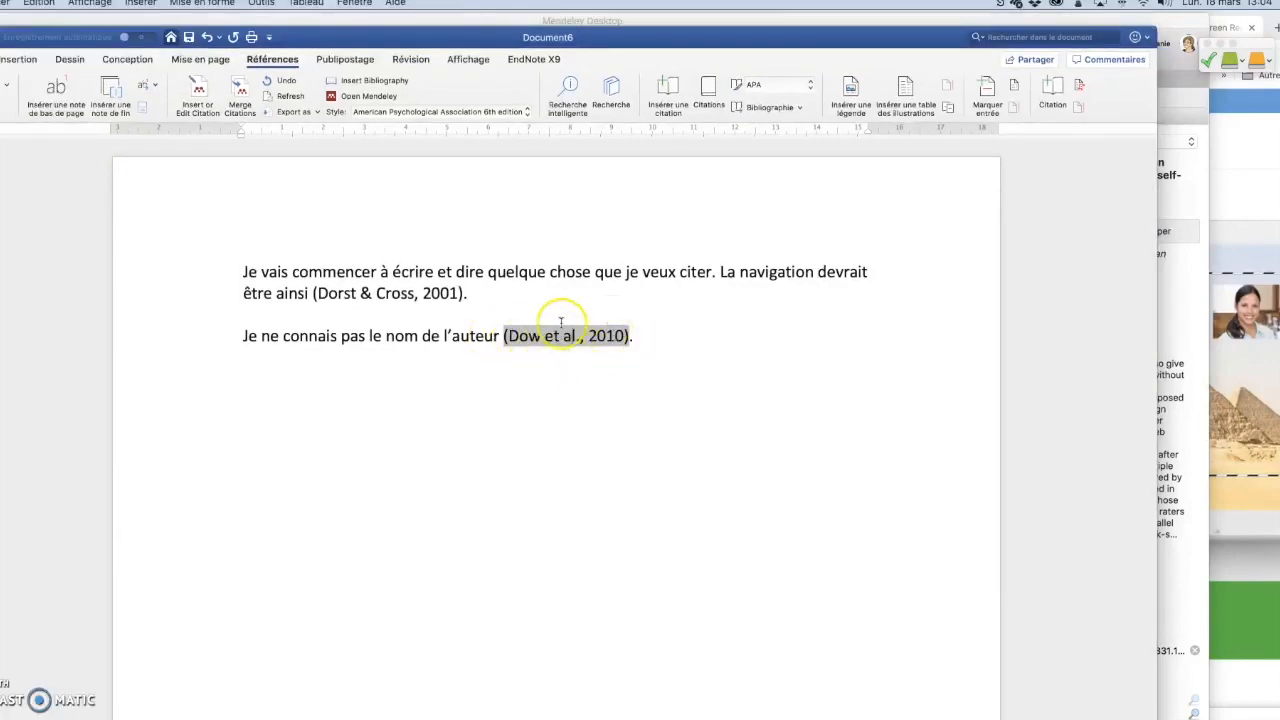
pyautogui.click(640, 338)
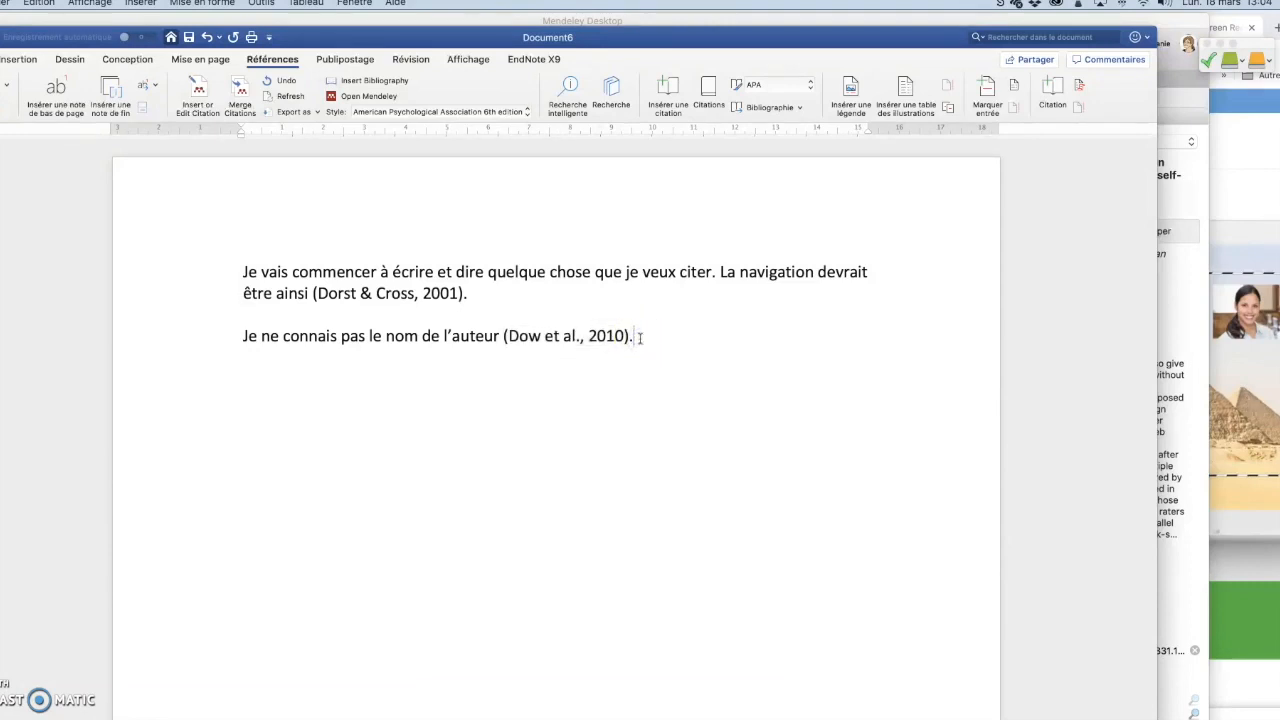
pyautogui.press('BackSpace')
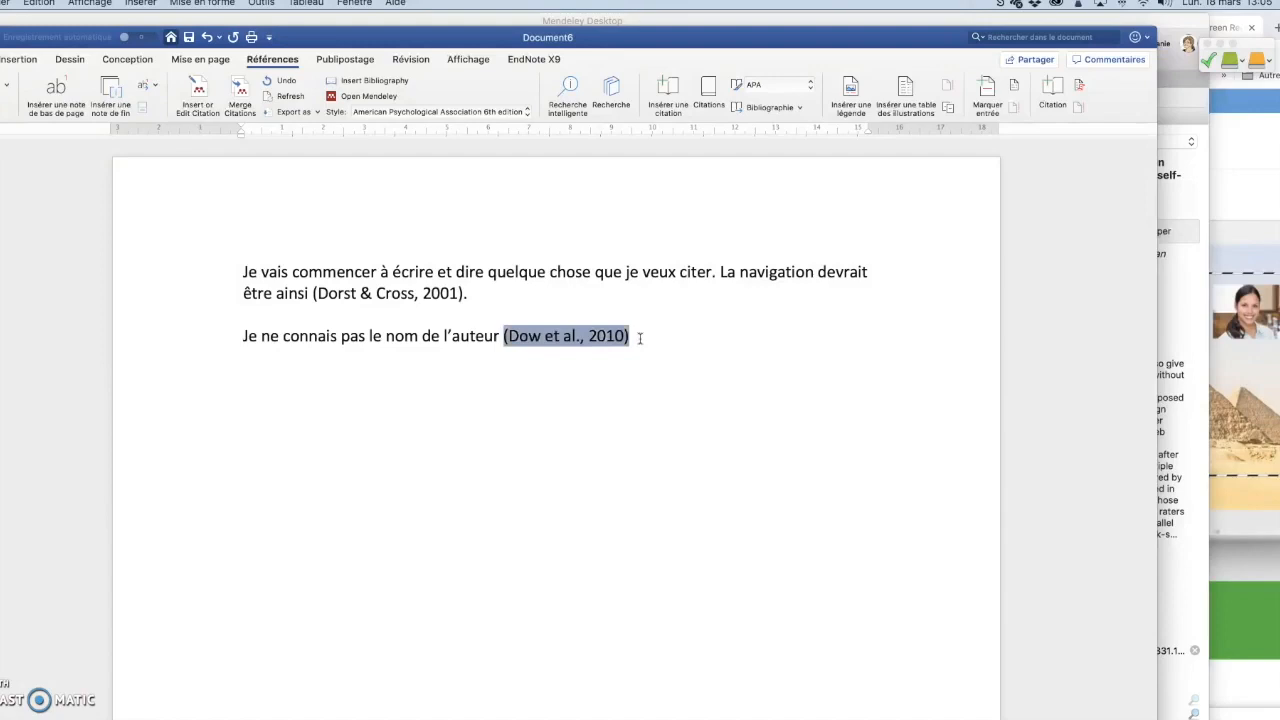
pyautogui.press('BackSpace')
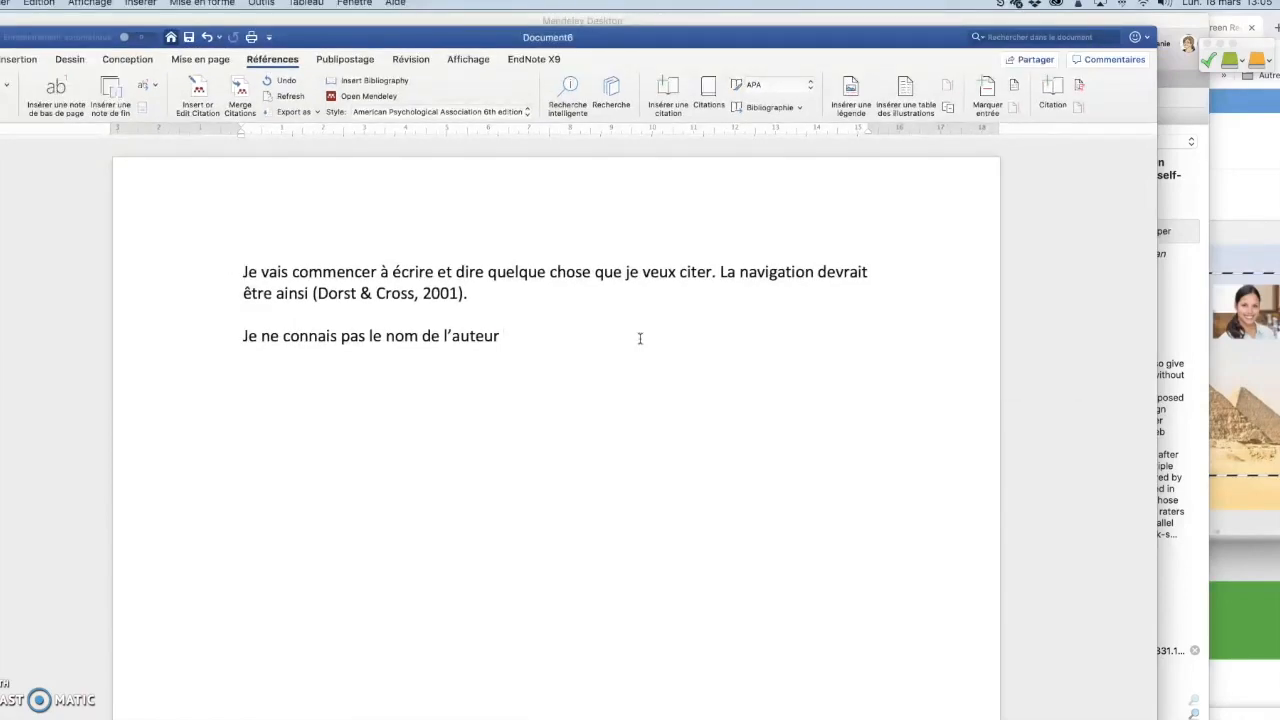
pyautogui.press('super+z')
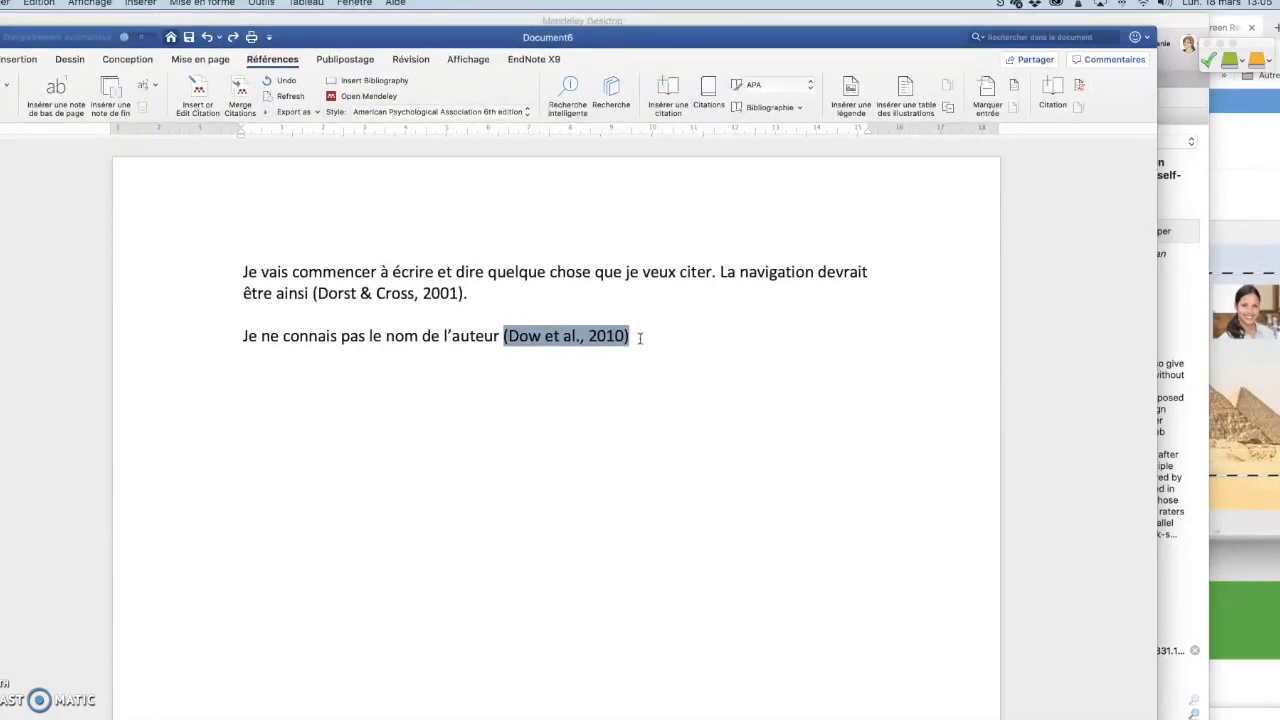
# Edit the 2010 citation to add the 1982 article "Designerly ways of knowing" as a second reference, searching by its author's name
pyautogui.click(557, 336)
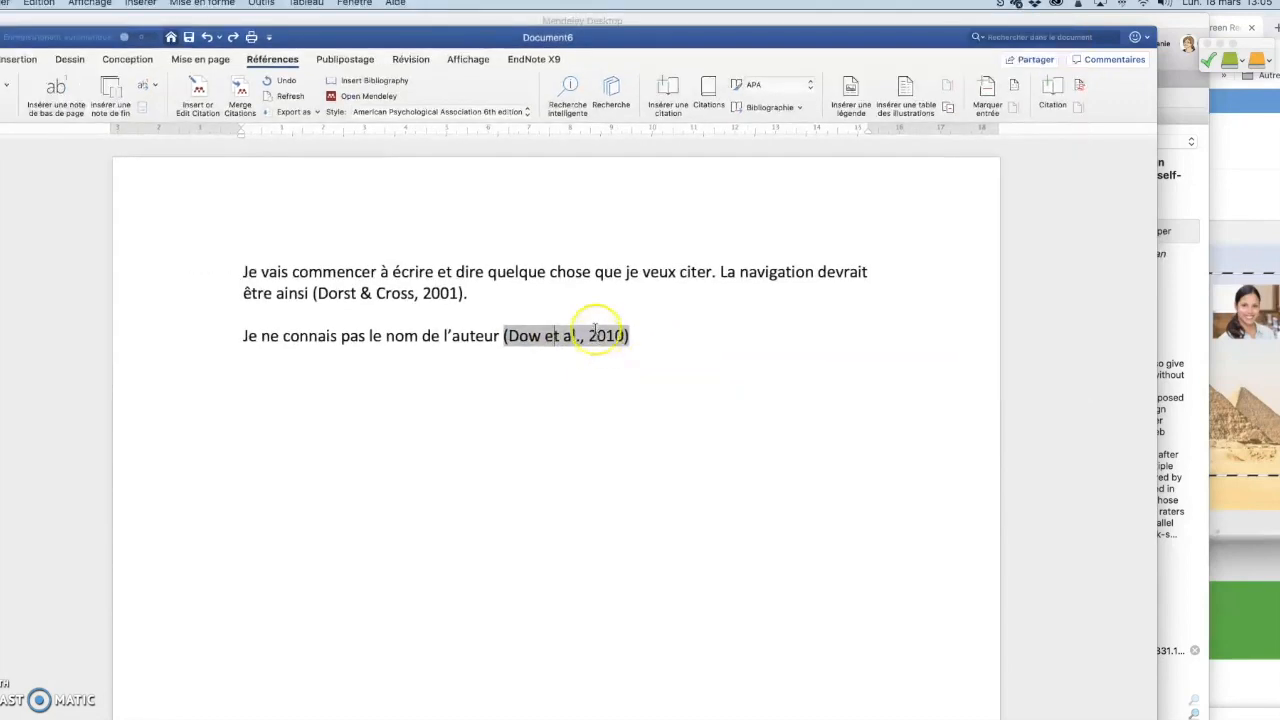
pyautogui.click(199, 92)
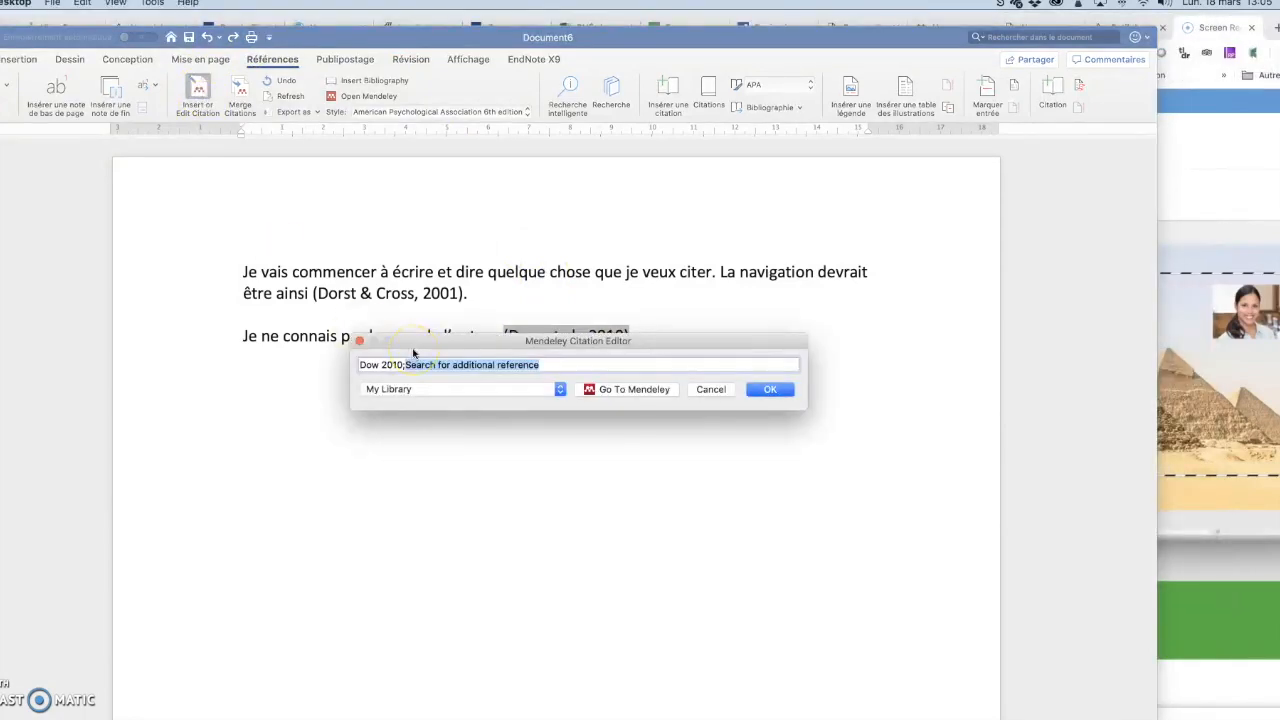
pyautogui.click(465, 360)
pyautogui.write('n')
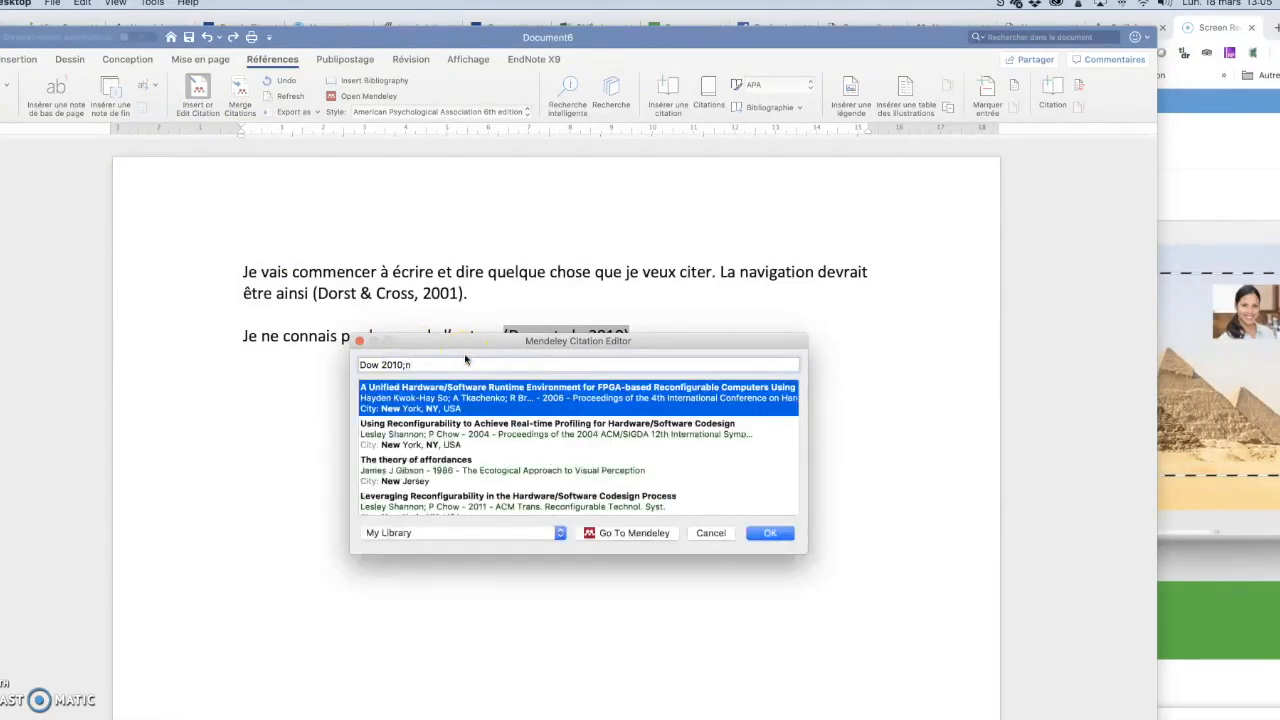
pyautogui.press('BackSpace')
pyautogui.write('cros')
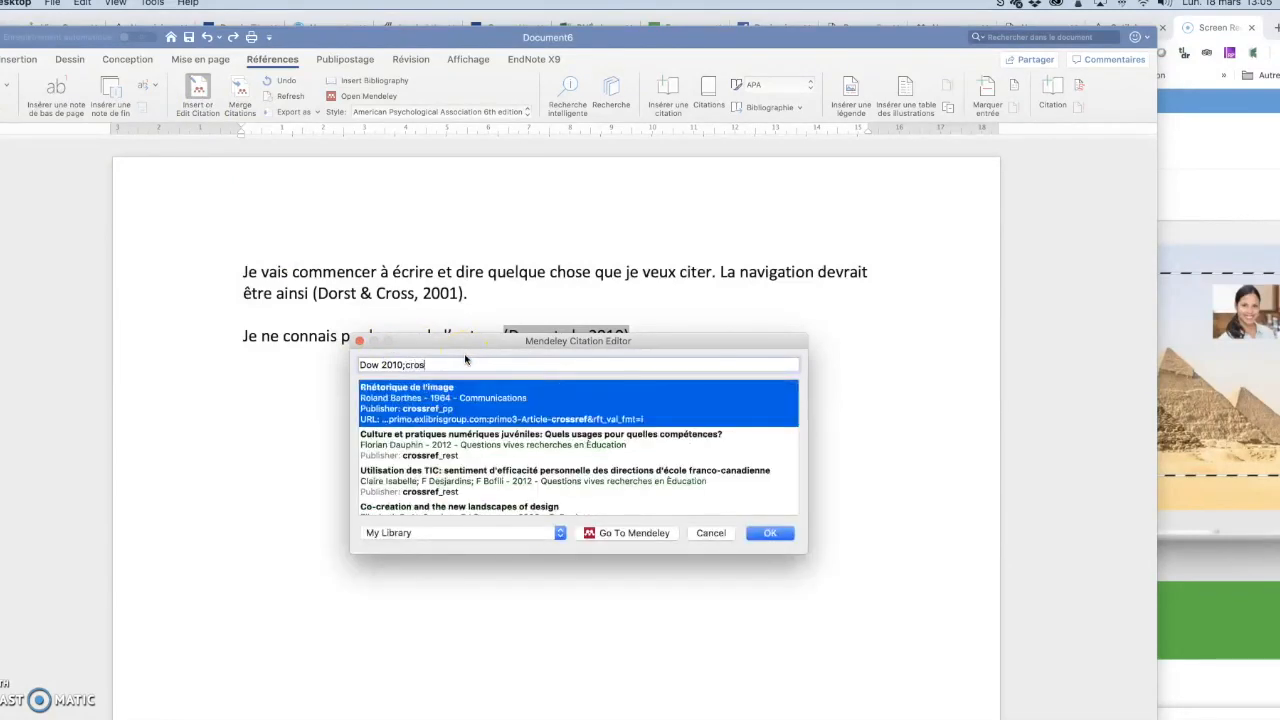
pyautogui.write('s ni')
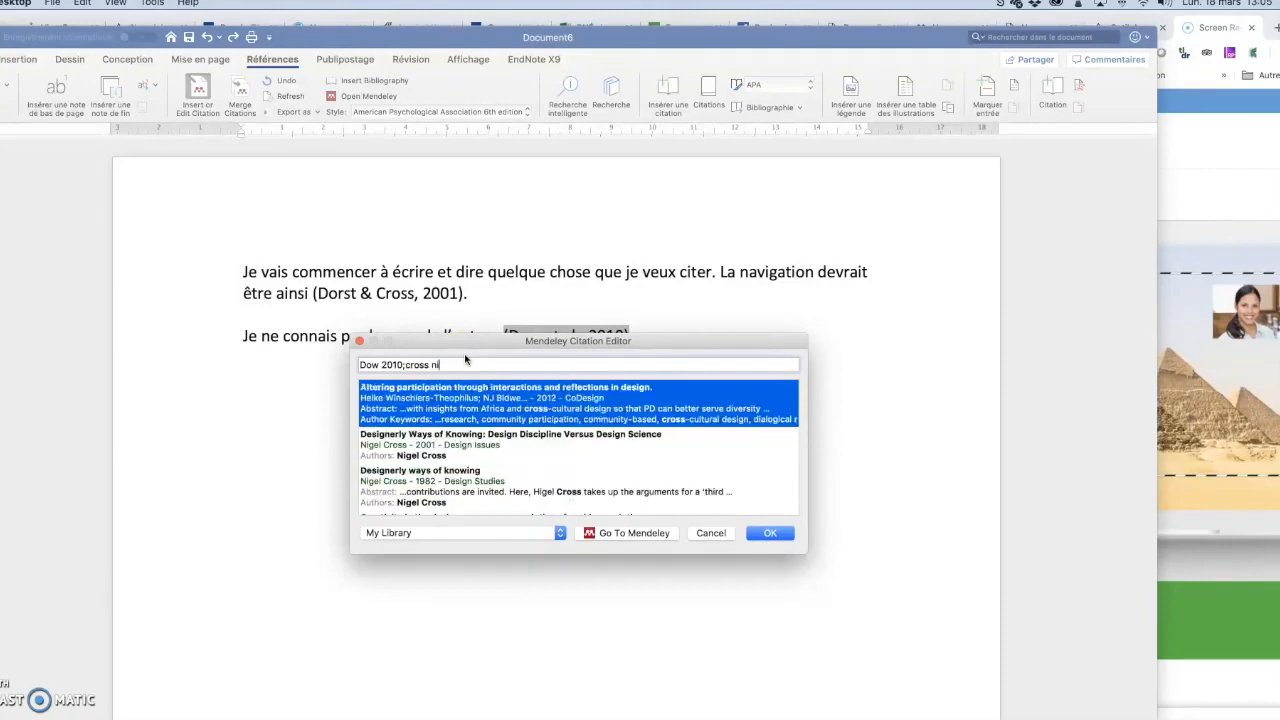
pyautogui.write('ge')
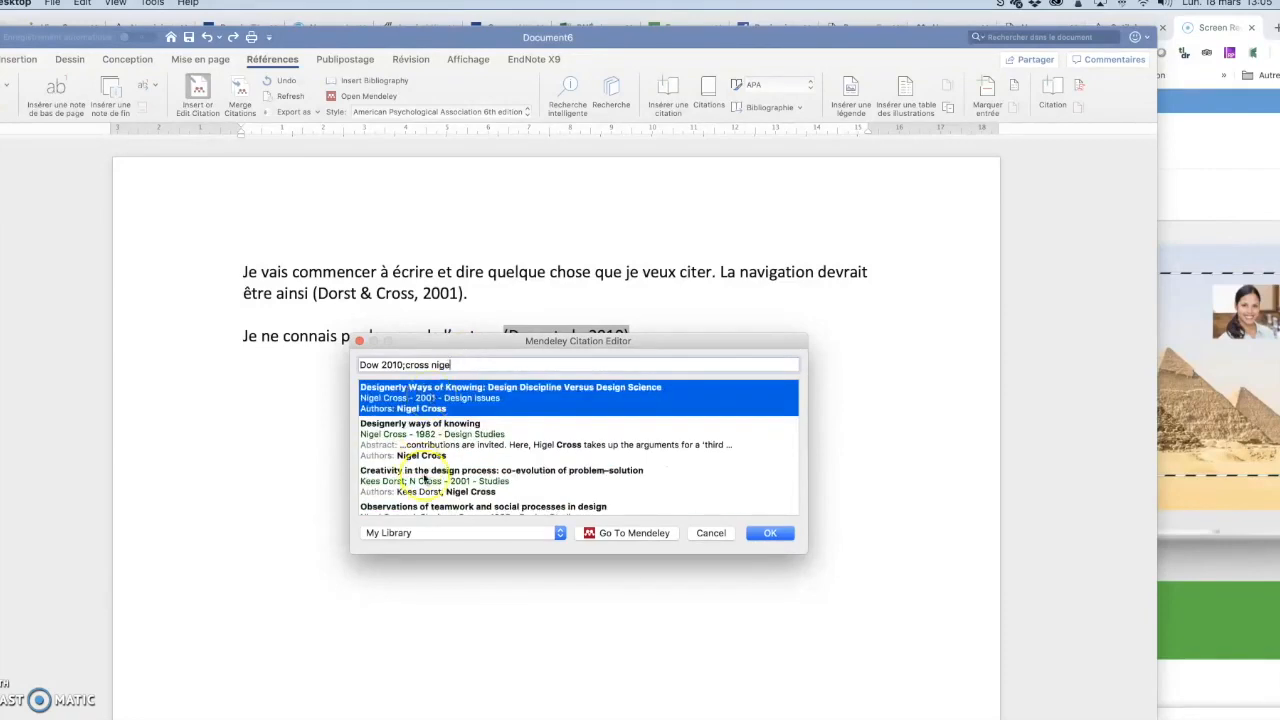
pyautogui.click(438, 442)
pyautogui.click(775, 390)
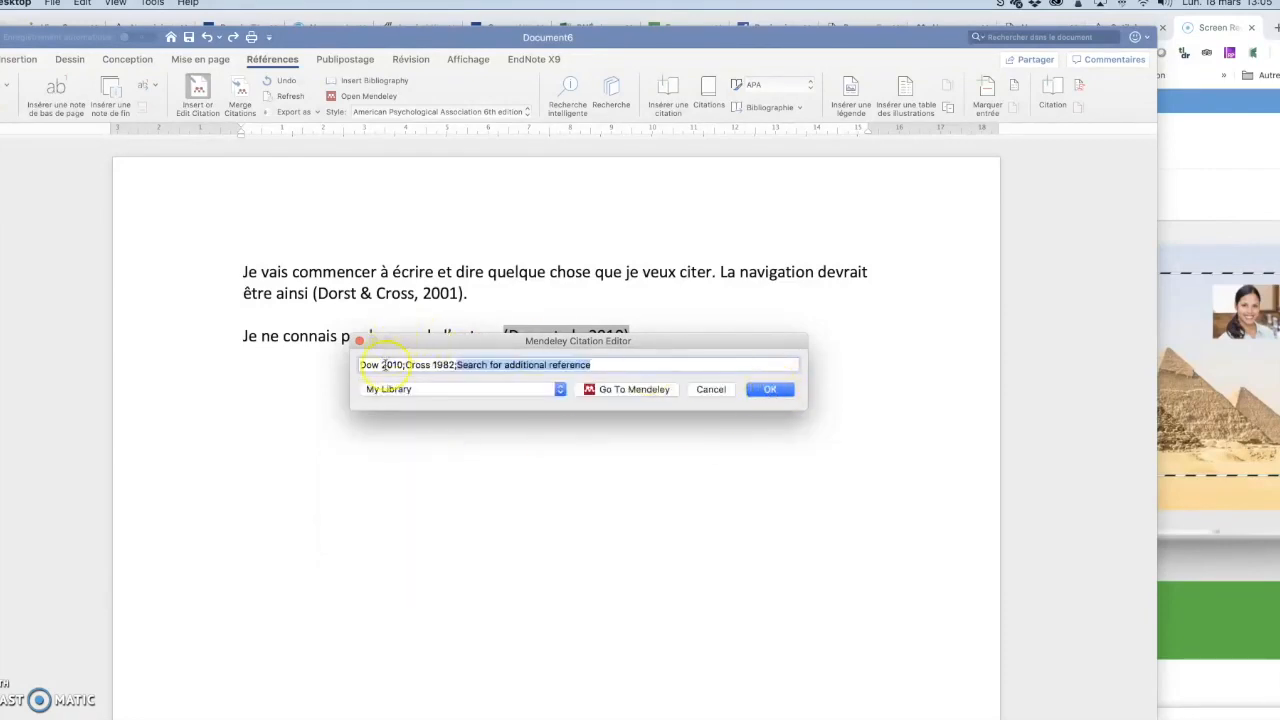
pyautogui.click(787, 390)
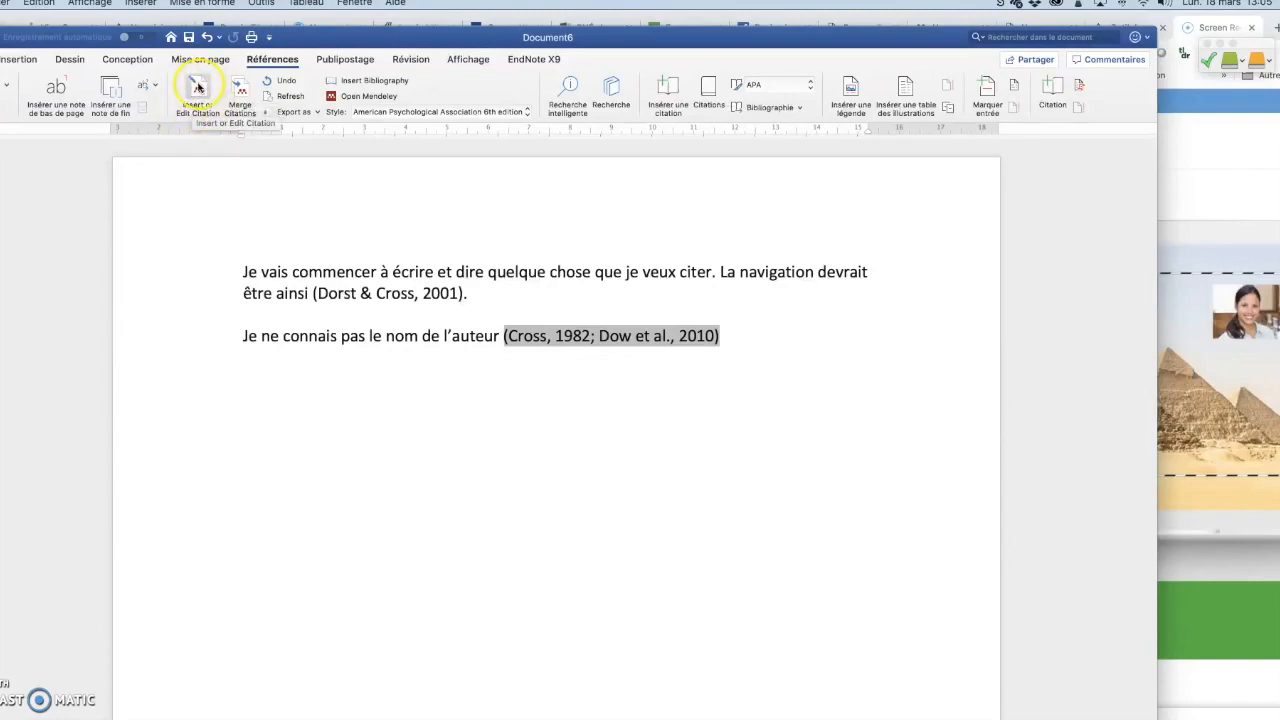
# End the second paragraph with a period and add the title line "Bilbiographie" below it
pyautogui.click(739, 336)
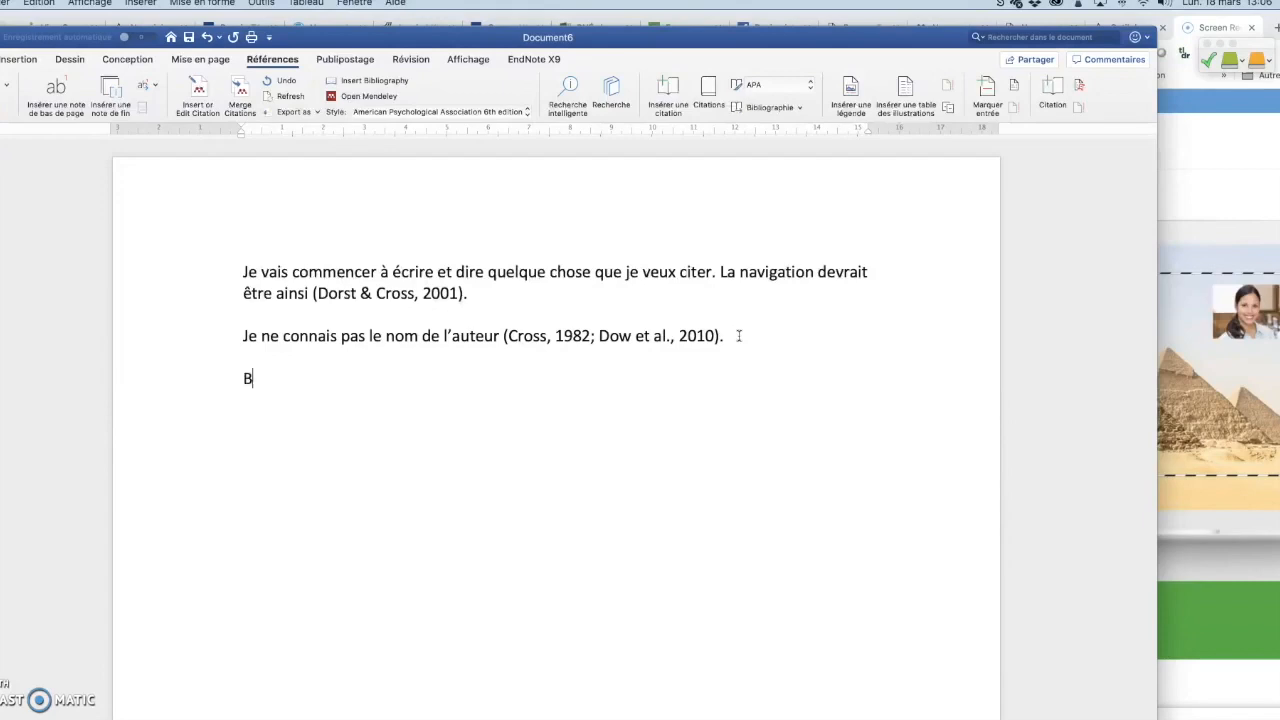
pyautogui.write('lbiographie')
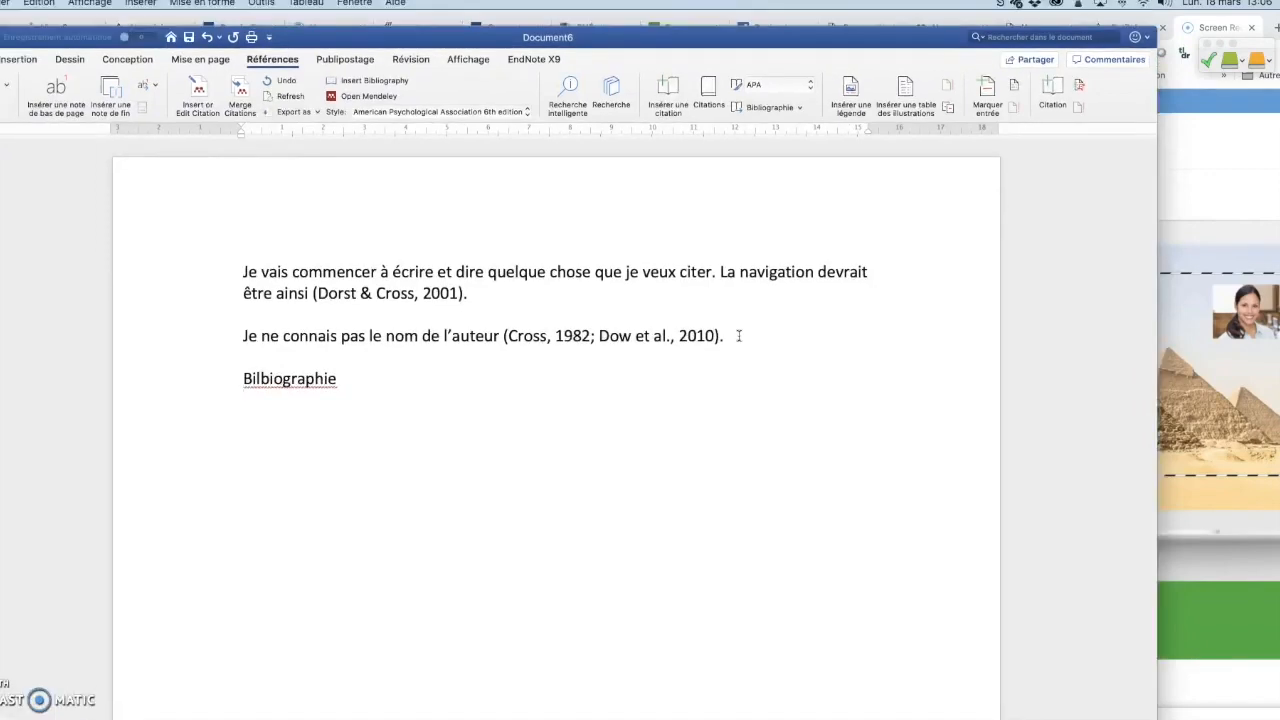
# Replace the title line "Bilbiographie" with "Médiagraphie" and insert the Mendeley bibliography on the line below it
pyautogui.click(171, 375)
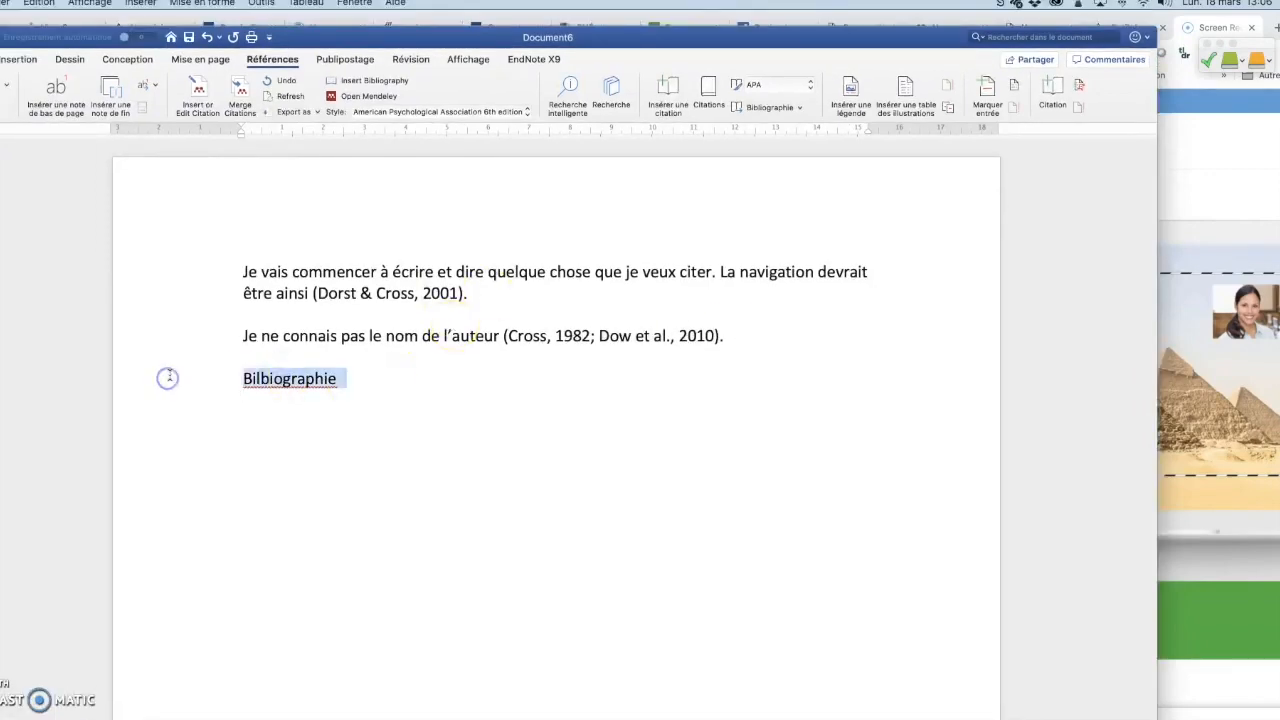
pyautogui.write('Médiagr')
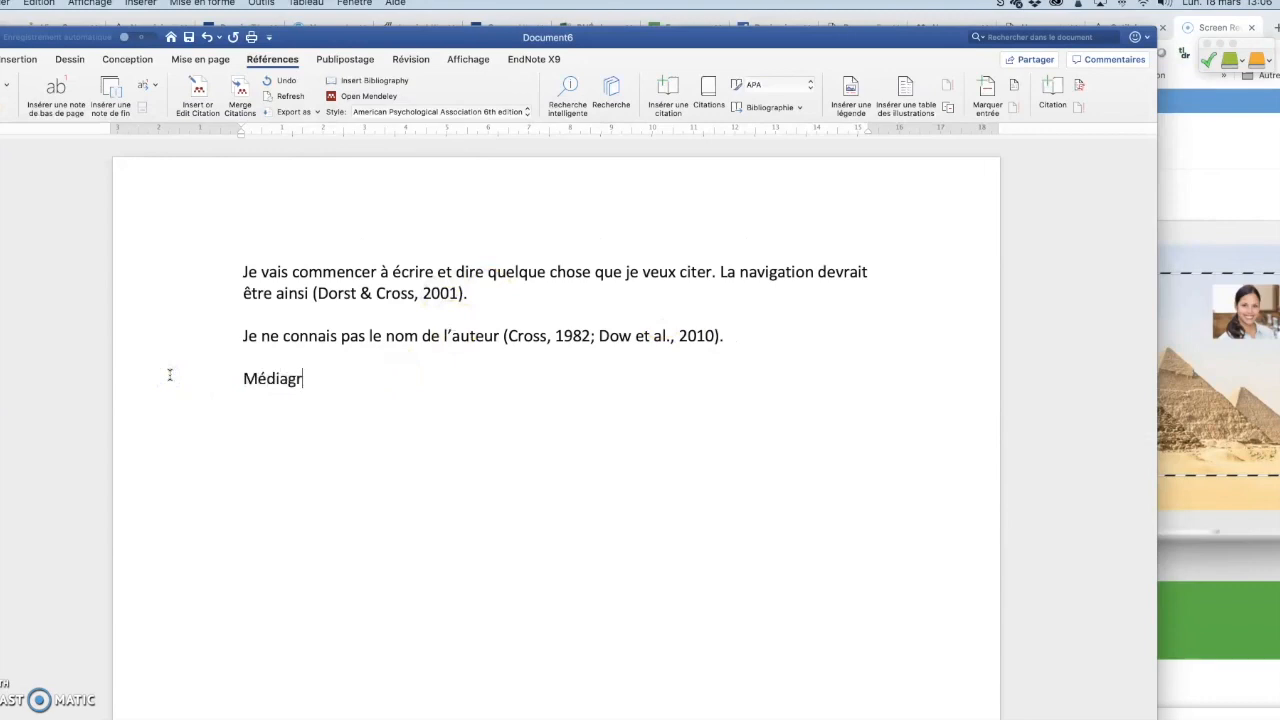
pyautogui.write('aphie')
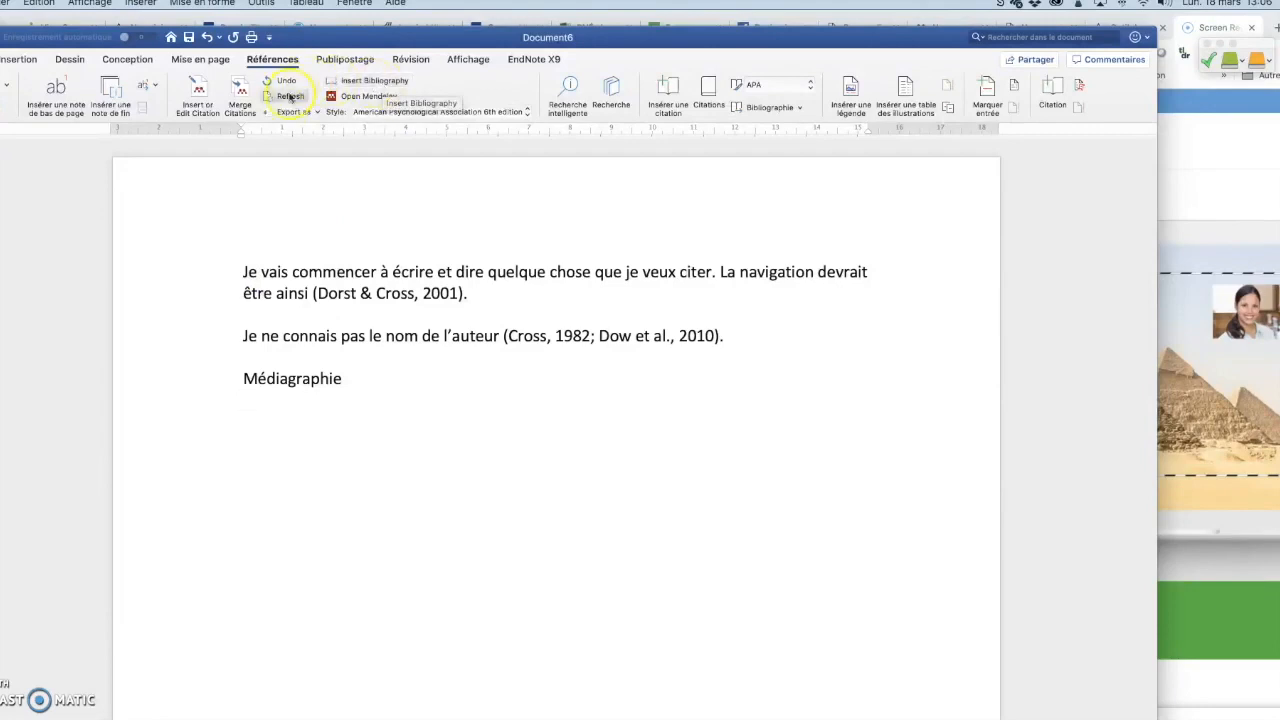
pyautogui.click(345, 79)
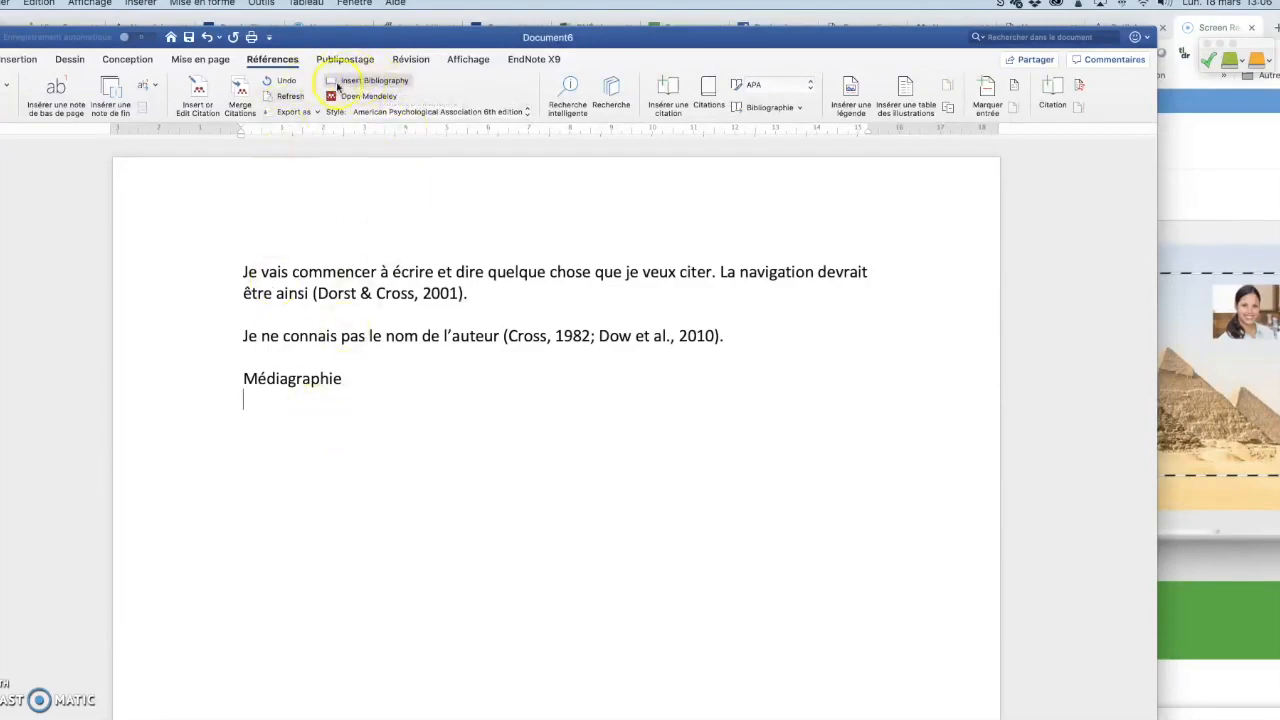
pyautogui.click(399, 84)
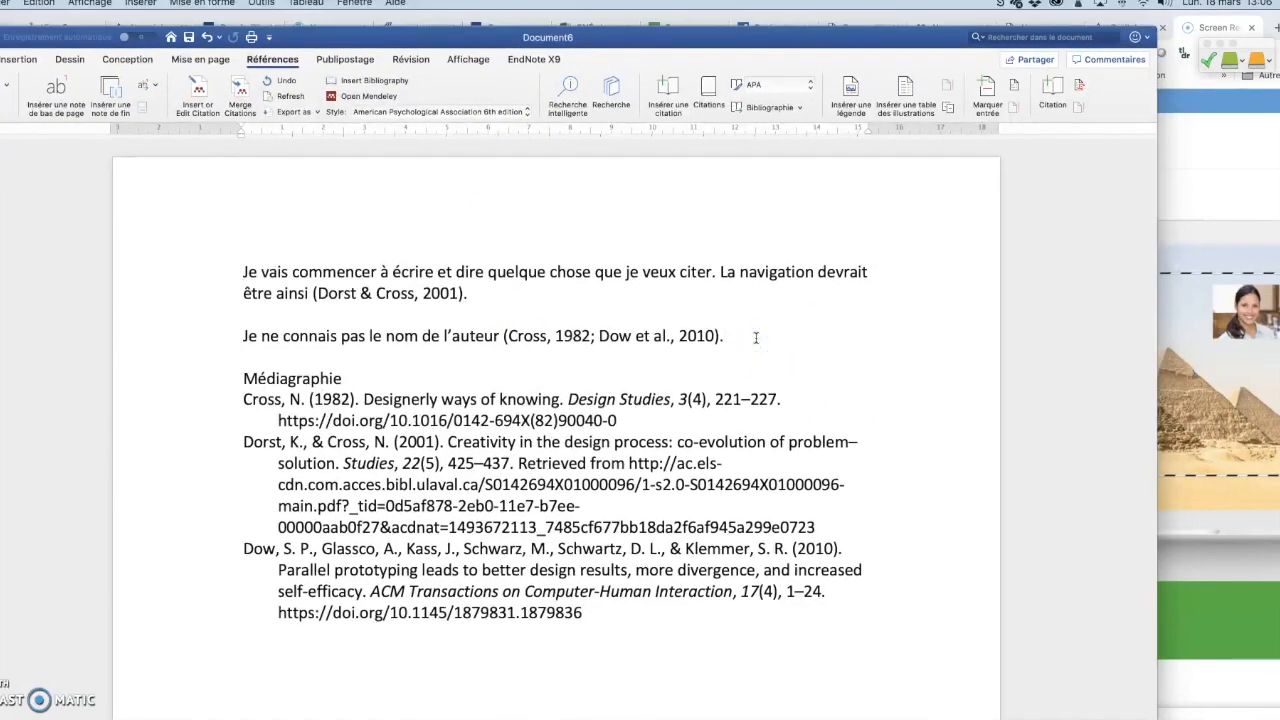
# Add a new paragraph reading "J'ajoute d'autres auteurs" between the second paragraph and the "Médiagraphie" title
pyautogui.click(756, 337)
pyautogui.press('Return')
pyautogui.press('Return')
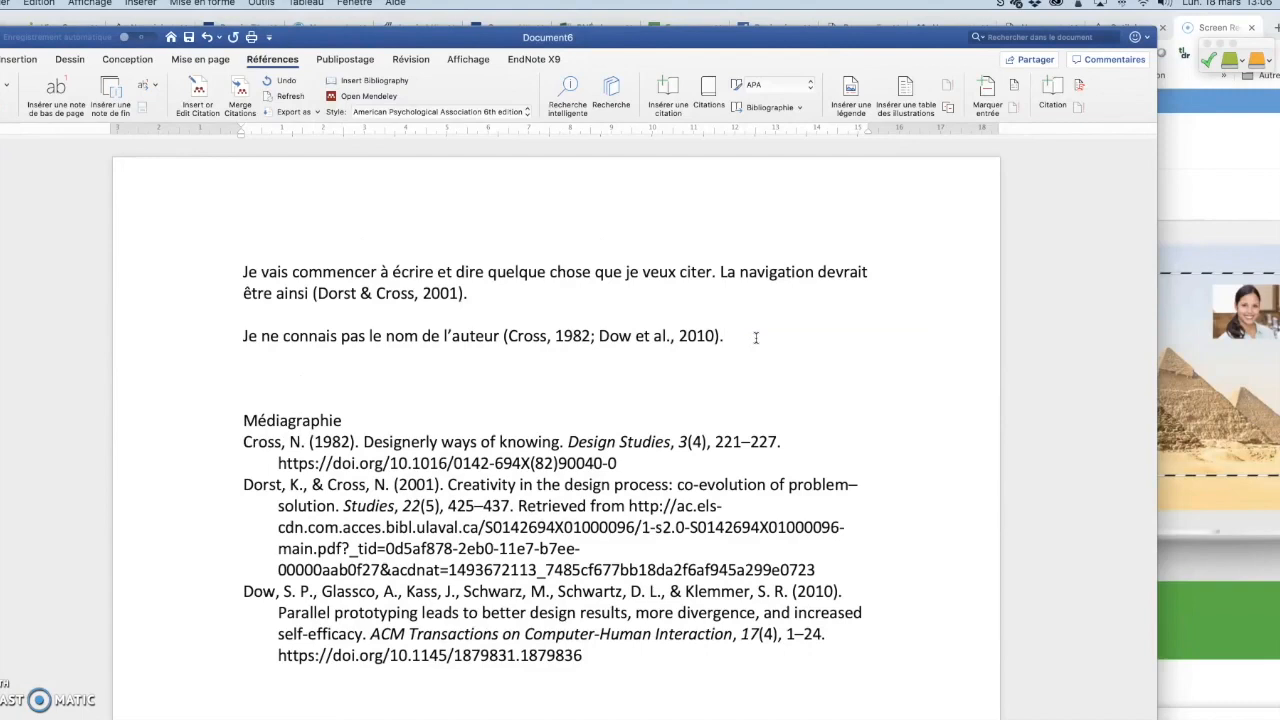
pyautogui.press('BackSpace')
pyautogui.write('Je poursu')
pyautogui.press('BackSpace')
pyautogui.press('BackSpace')
pyautogui.press('BackSpace')
pyautogui.press('BackSpace')
pyautogui.press('BackSpace')
pyautogui.press('BackSpace')
pyautogui.press('BackSpace')
pyautogui.press('BackSpace')
pyautogui.write("'ajoute d'autres auteurs")
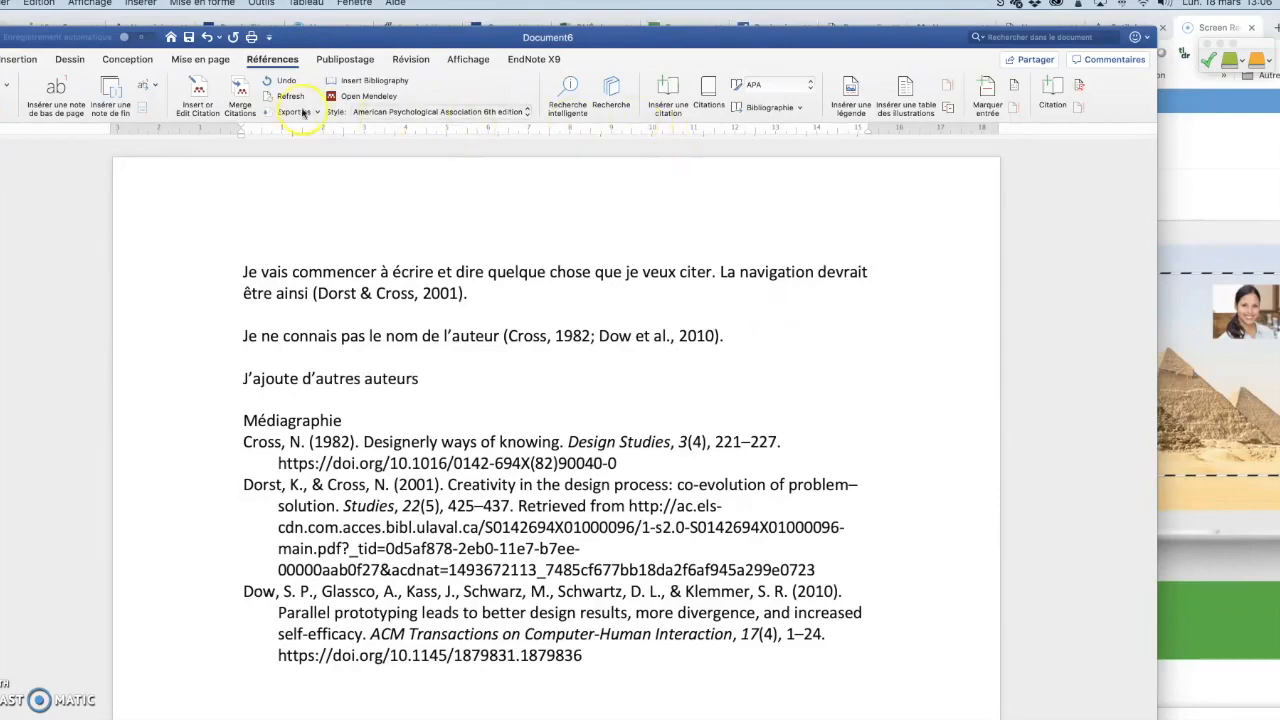
# Cite the 2006 web 2.0 article, 2018 web-based intervention study, "Schéma de G" and "Design, Designers, and Reflection-in-Action" together after the new sentence, choosing them in Mendeley
pyautogui.click(197, 92)
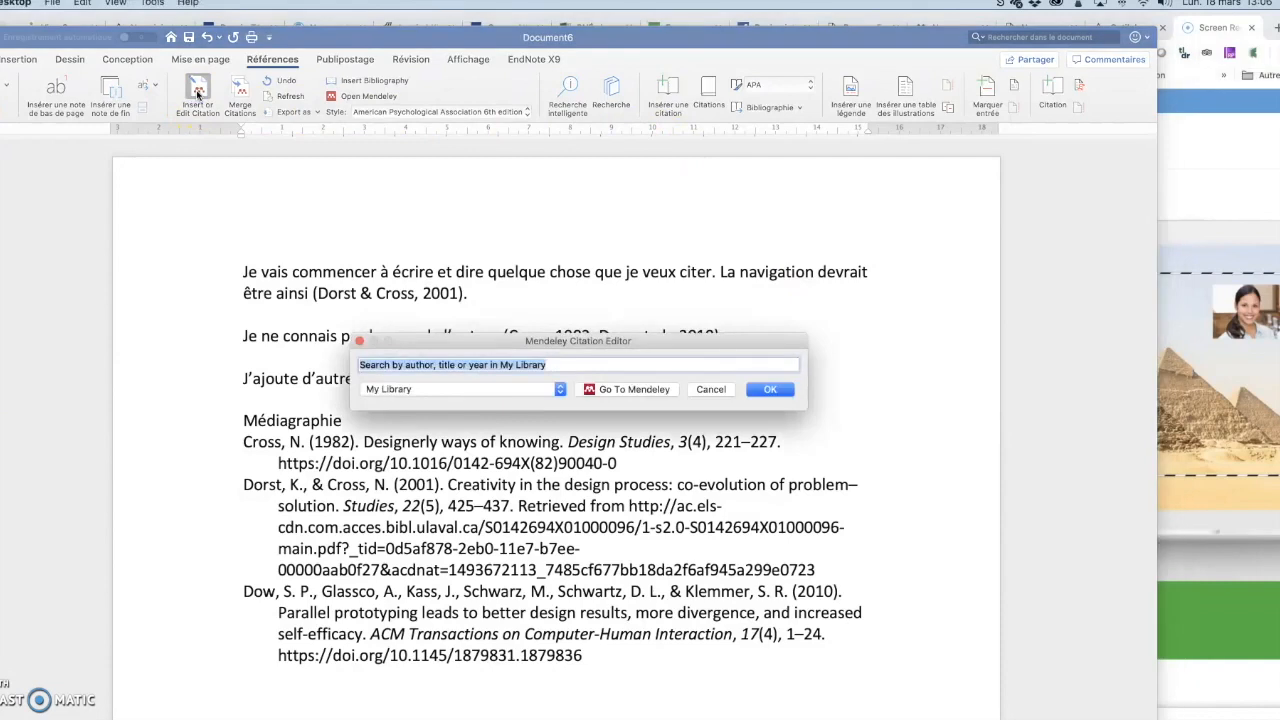
pyautogui.click(641, 396)
pyautogui.click(635, 390)
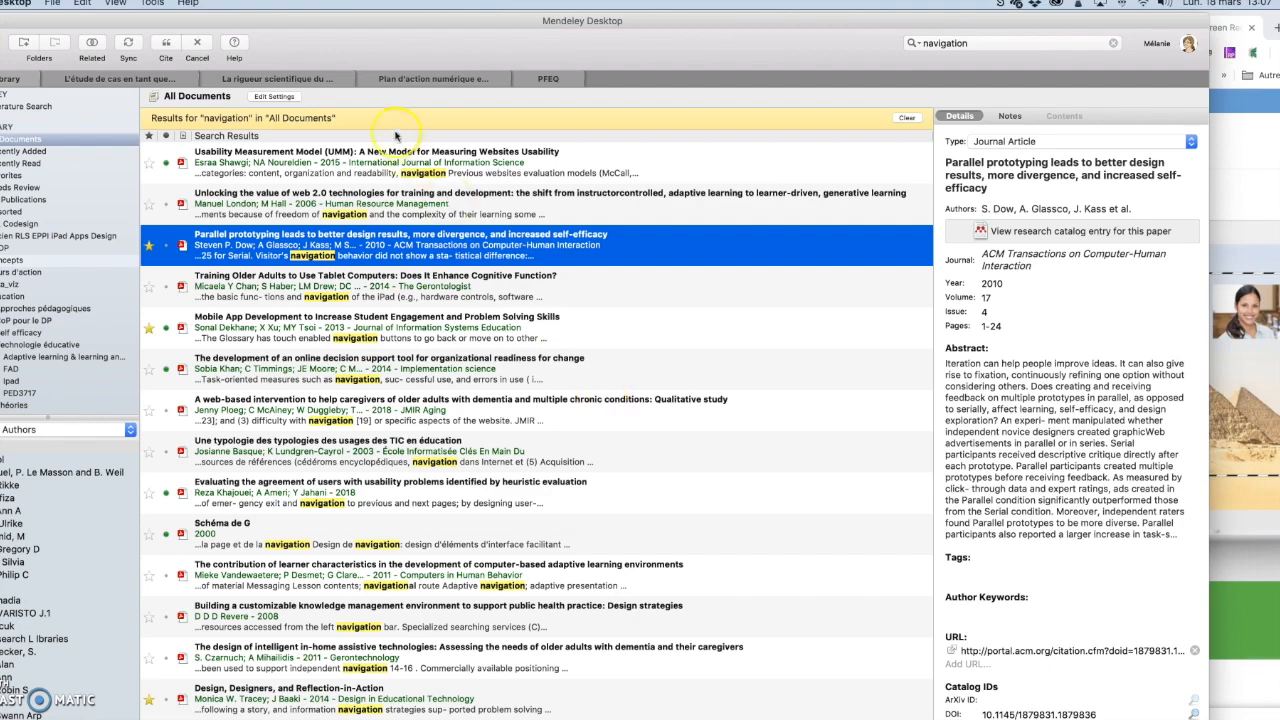
pyautogui.click(449, 409)
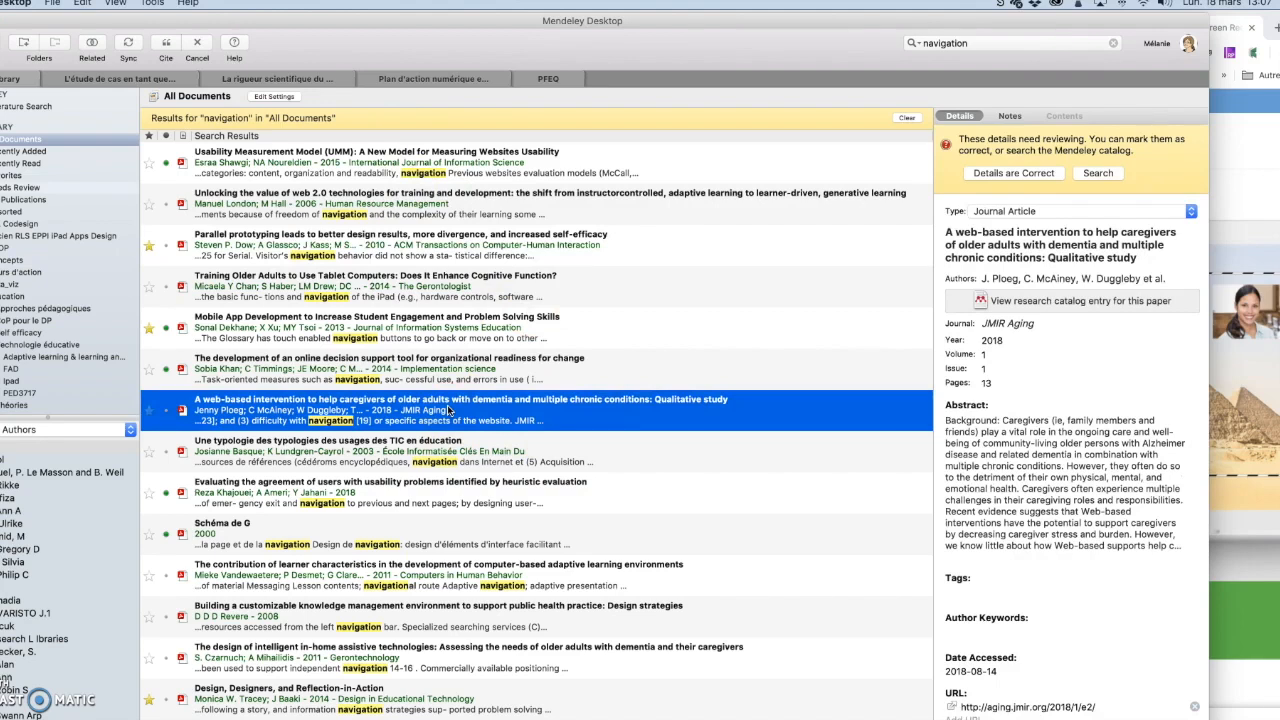
pyautogui.keyDown('super'); pyautogui.click(398, 545); pyautogui.keyUp('super')
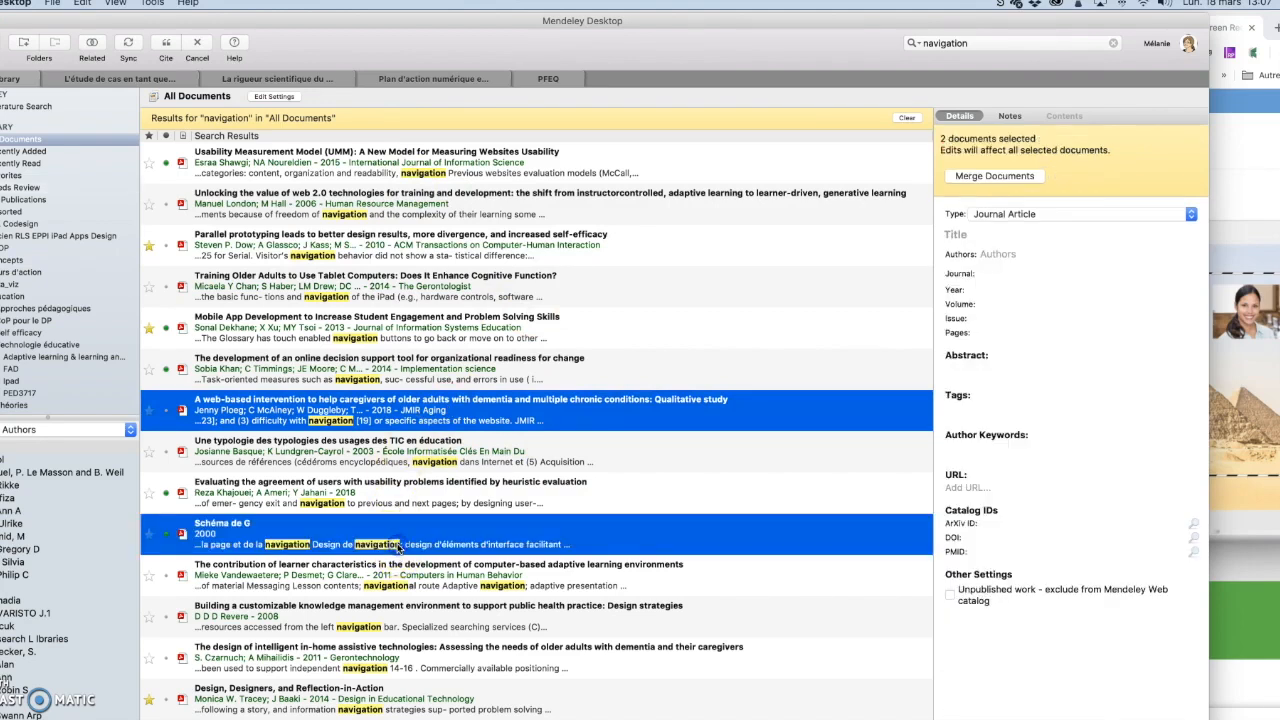
pyautogui.keyDown('super'); pyautogui.click(418, 710); pyautogui.keyUp('super')
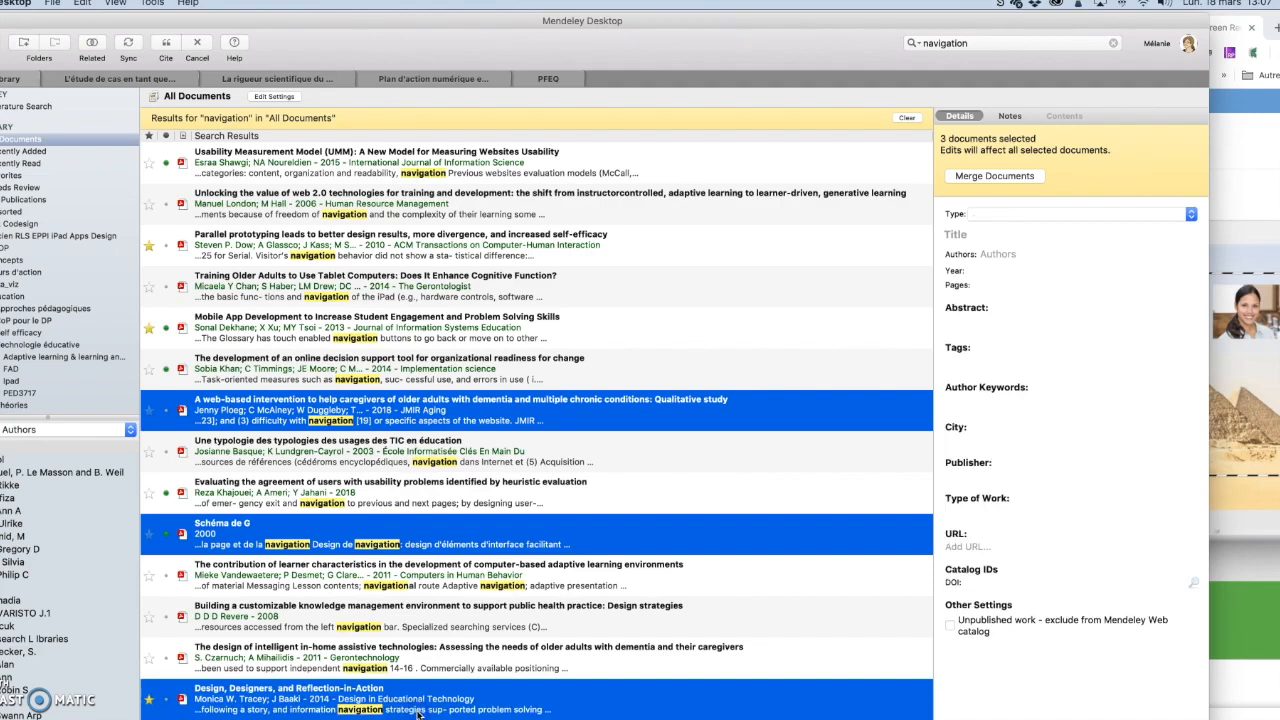
pyautogui.keyDown('super'); pyautogui.click(575, 195); pyautogui.keyUp('super')
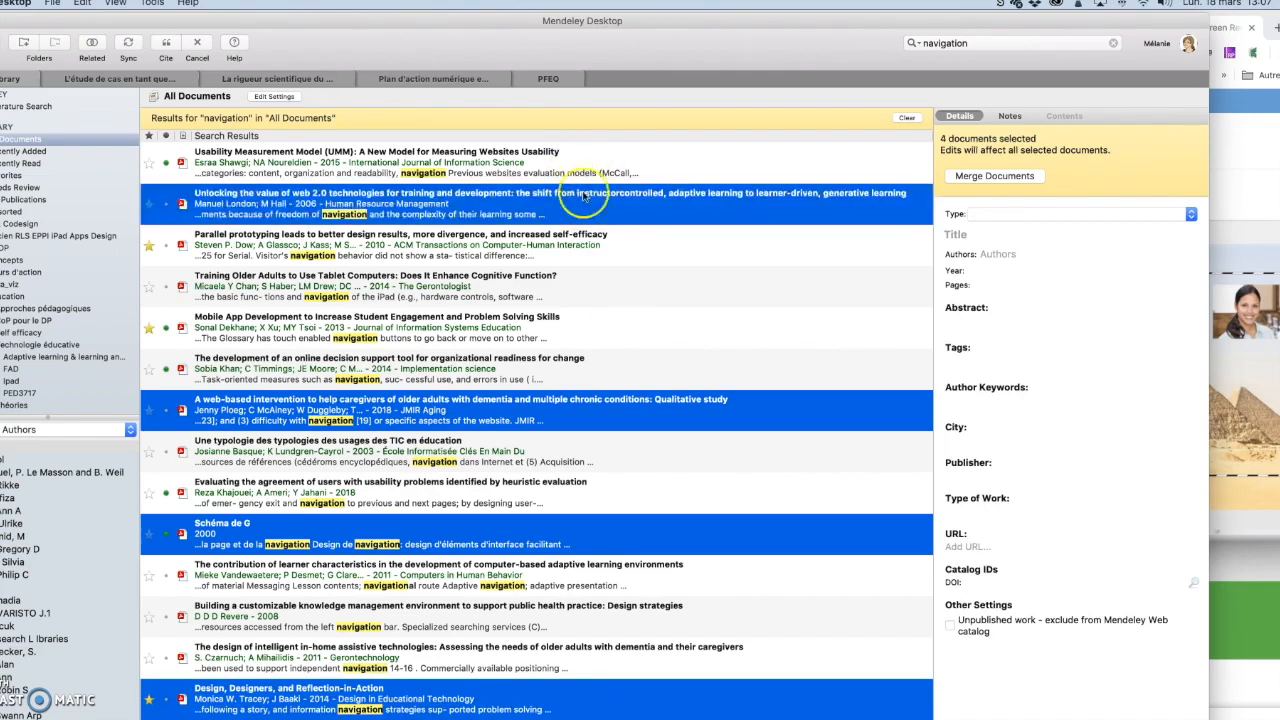
pyautogui.click(165, 45)
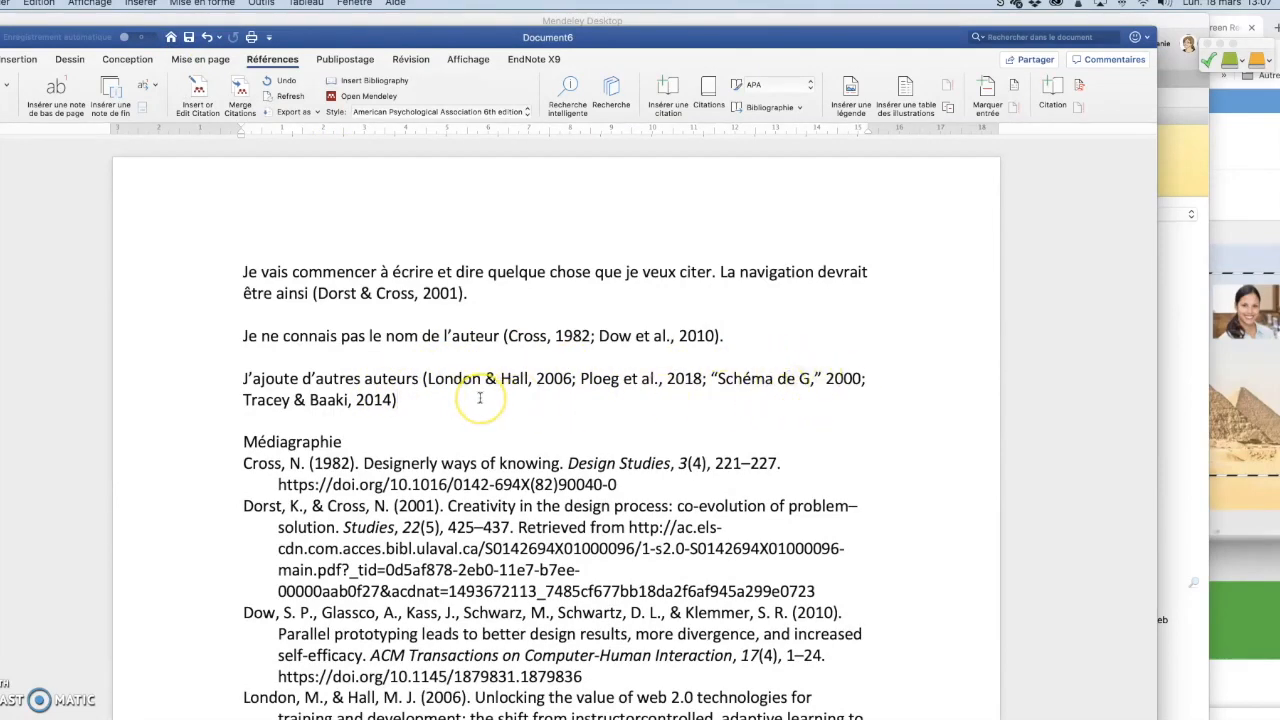
# Review the bibliography entries below "Médiagraphie" against the references cited in the third paragraph
pyautogui.scroll(-3, 480, 398)
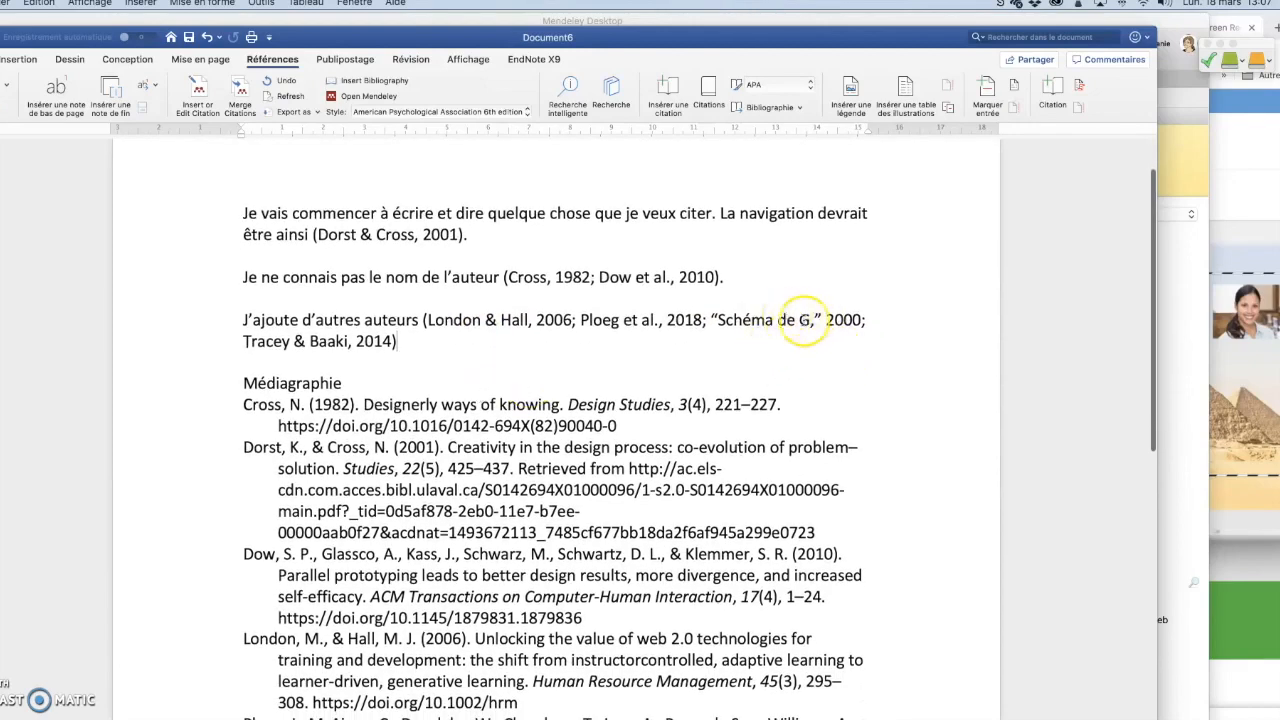
pyautogui.scroll(-1, 556, 395)
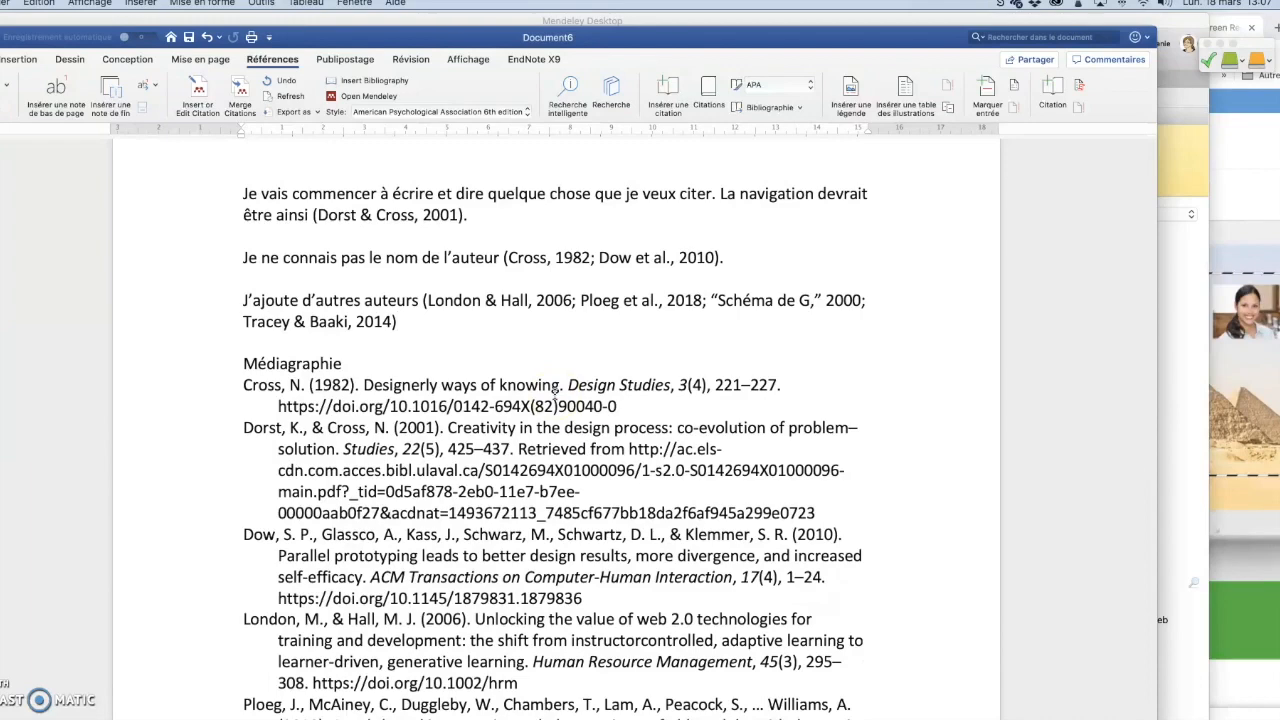
pyautogui.scroll(-1, 560, 370)
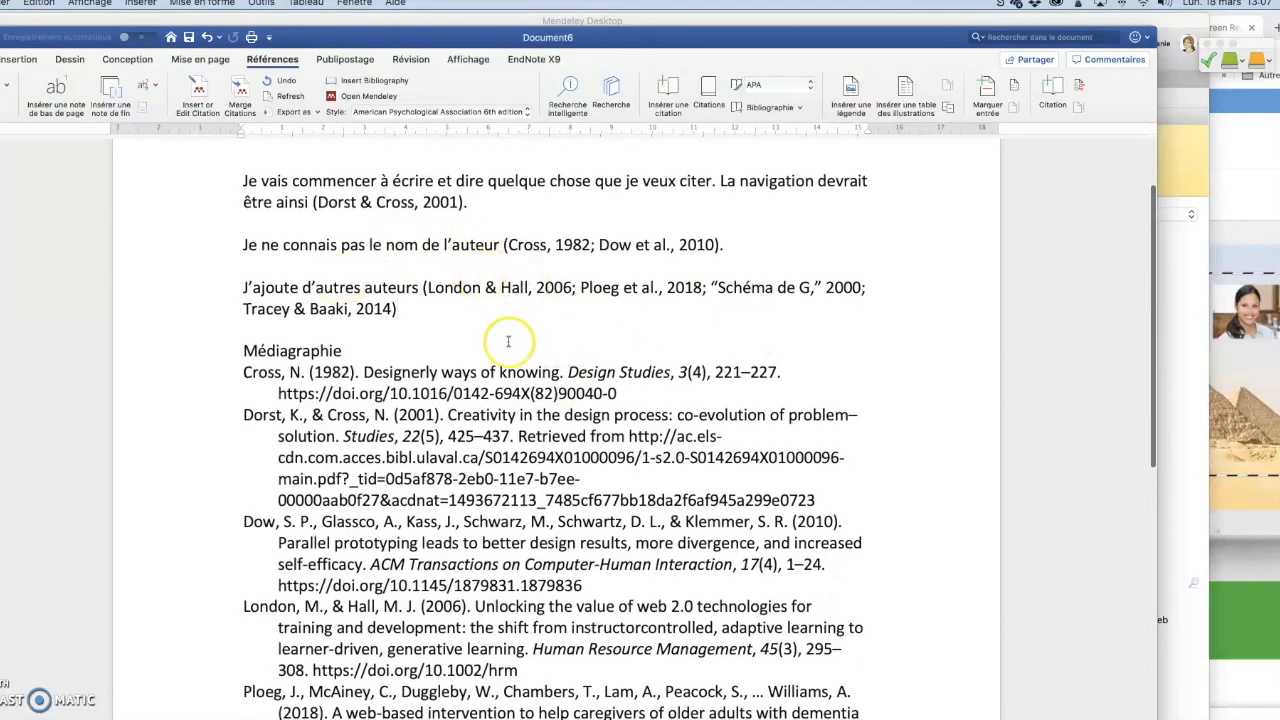
pyautogui.scroll(-3, 410, 335)
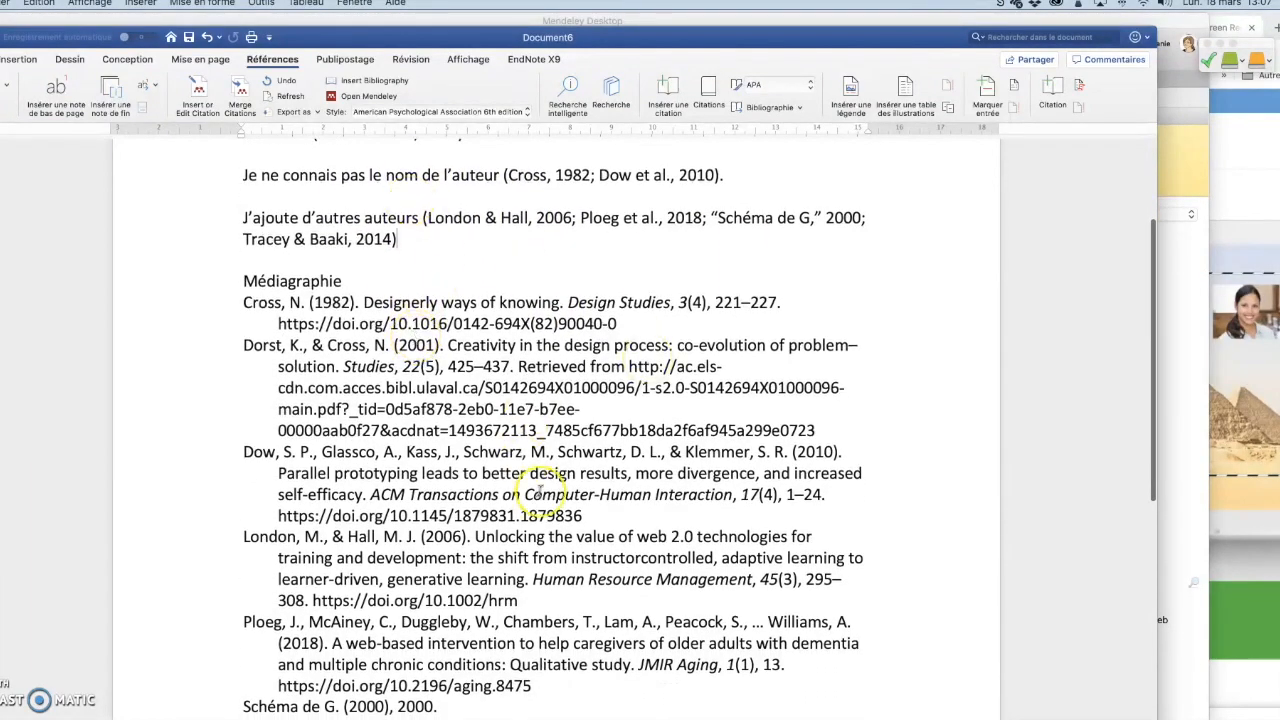
pyautogui.scroll(-4, 540, 492)
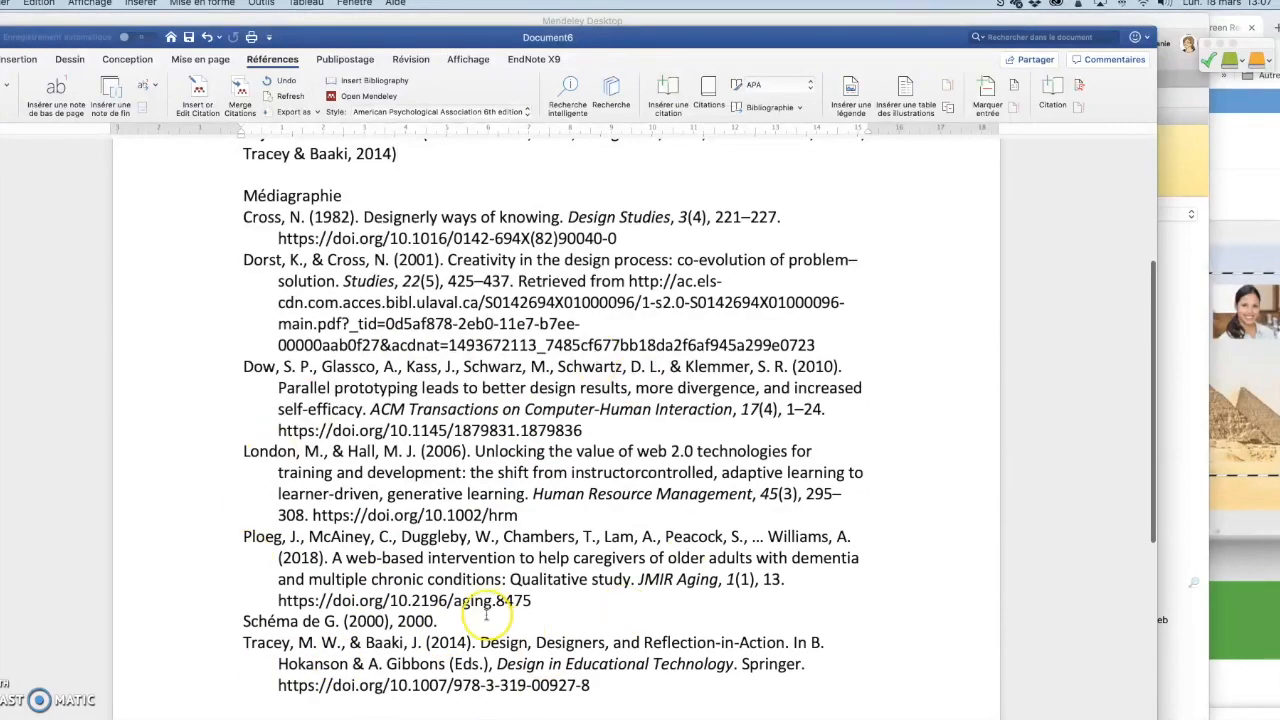
pyautogui.scroll(4, 487, 615)
pyautogui.scroll(7, 486, 616)
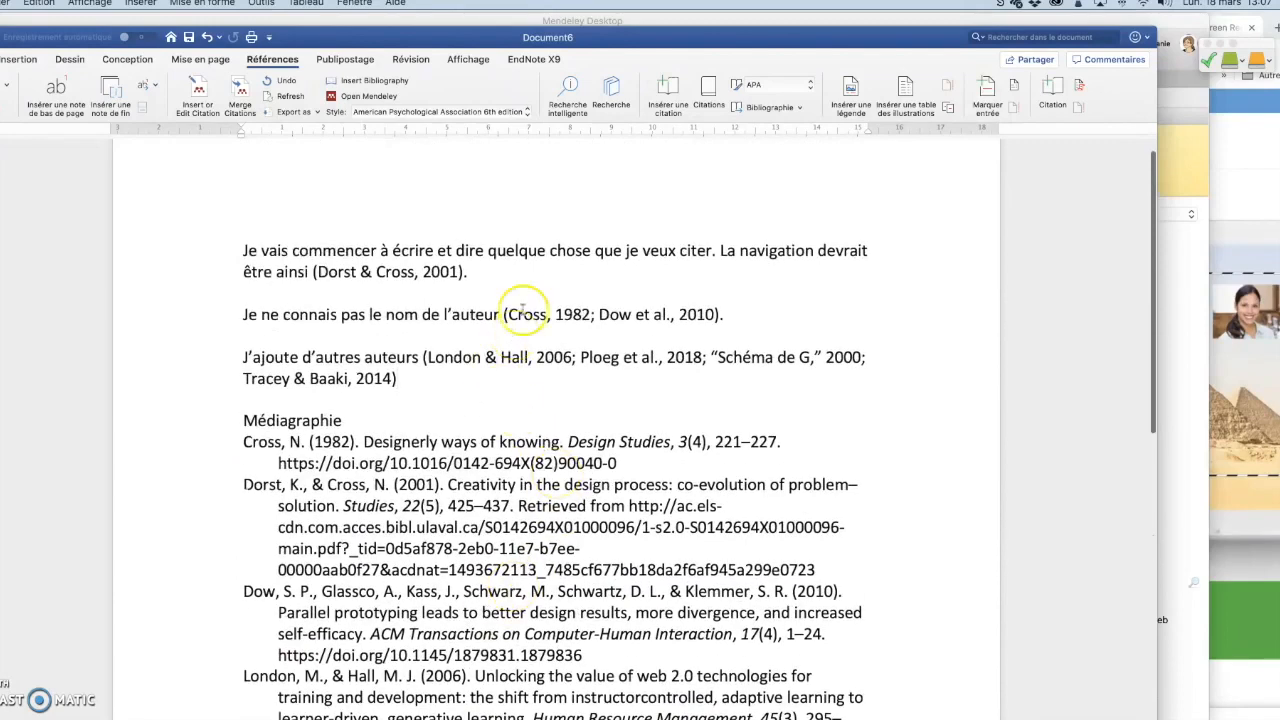
# Delete the 2001 citation at the end of the first paragraph, keeping the sentence's closing period
pyautogui.moveTo(467, 272); pyautogui.dragTo(322, 272)
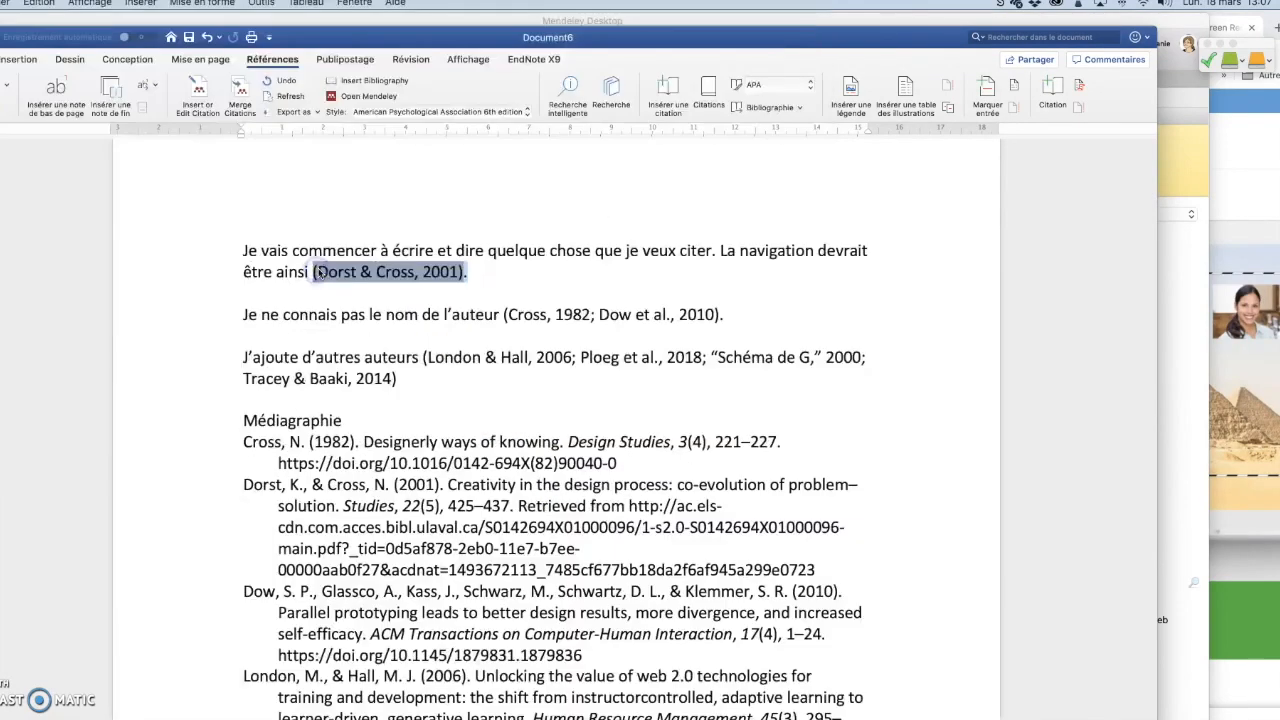
pyautogui.press('BackSpace')
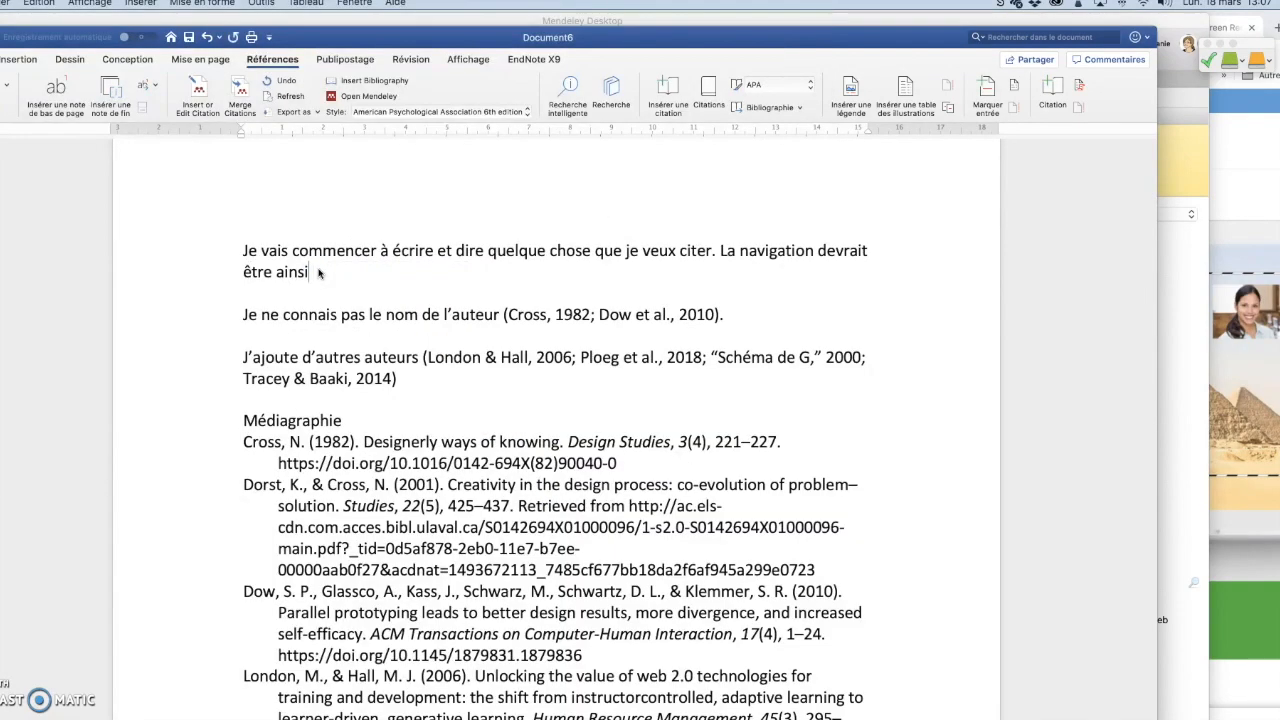
pyautogui.click(488, 420)
# Examine the bibliography to check whether it still lists the 2001 reference whose citation was deleted
pyautogui.scroll(-5, 490, 420)
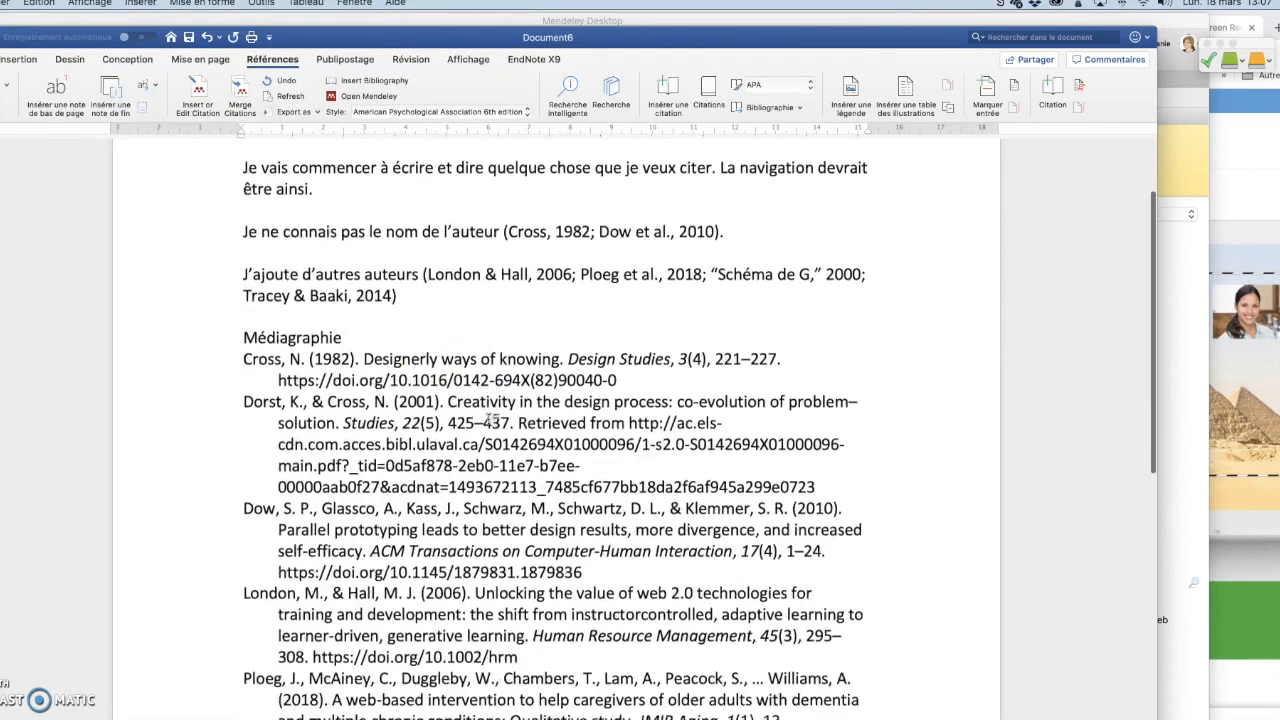
pyautogui.scroll(4, 489, 419)
pyautogui.scroll(-1, 489, 415)
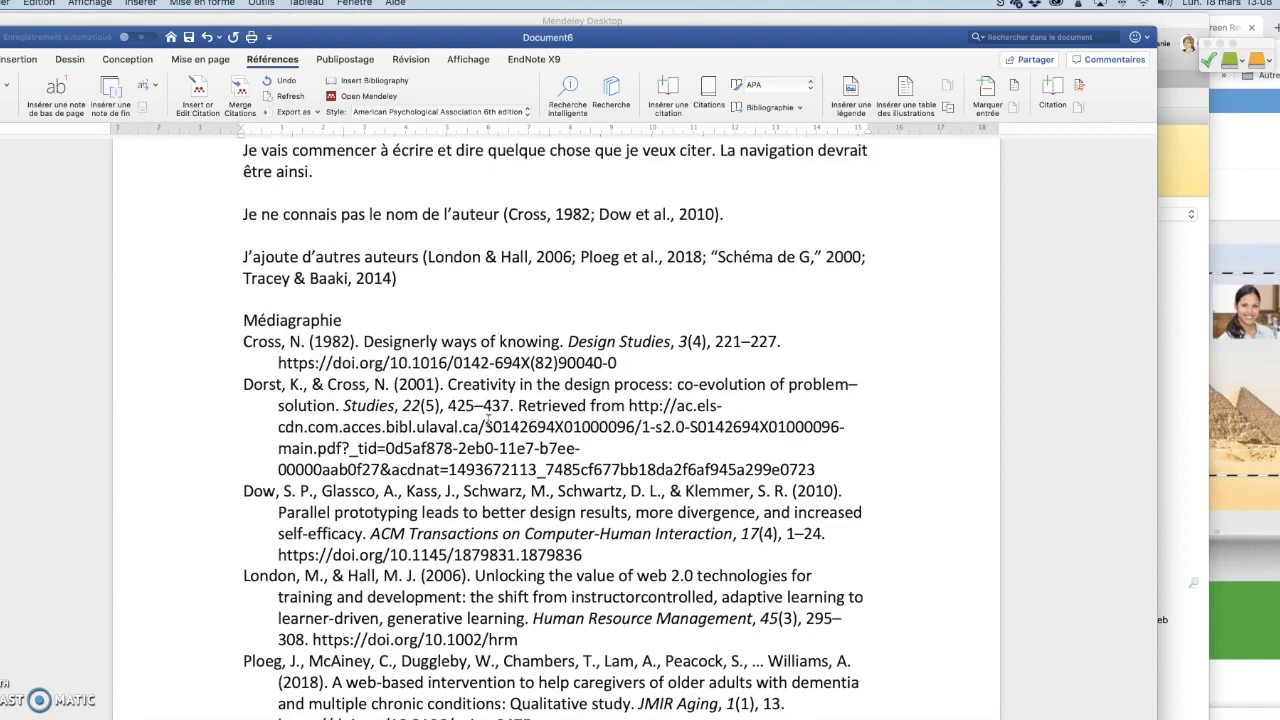
pyautogui.scroll(2, 488, 419)
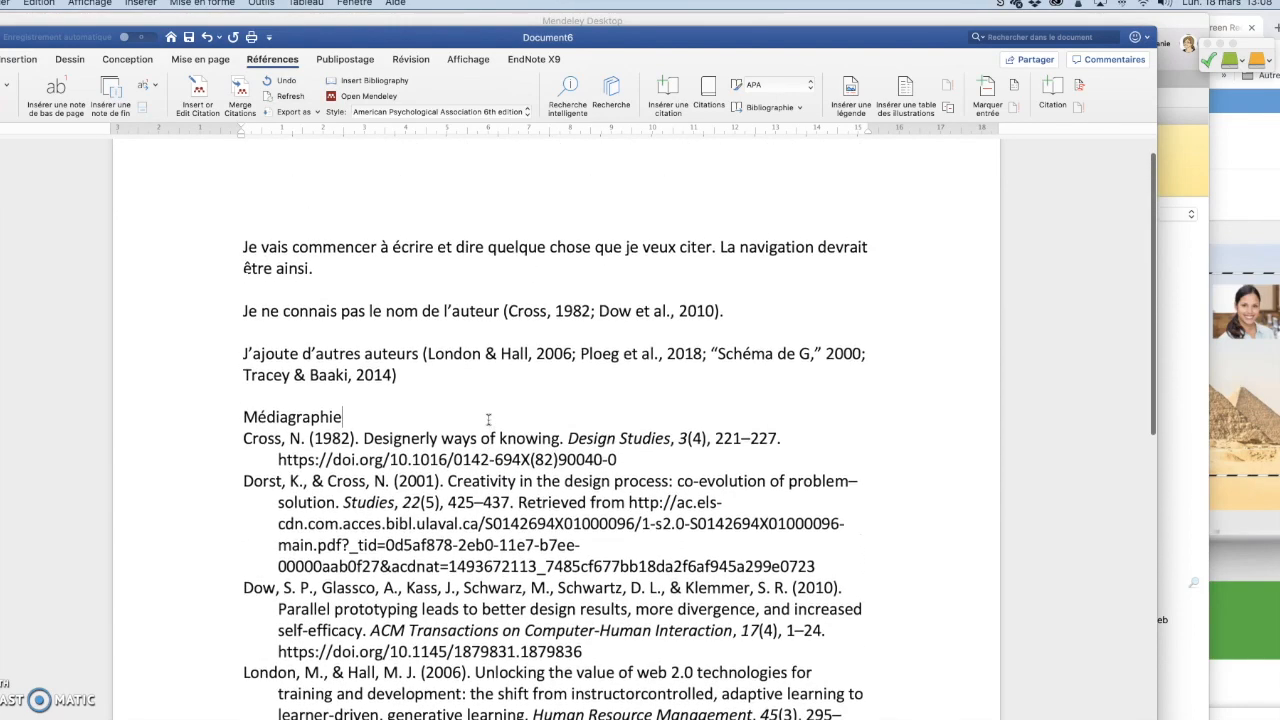
pyautogui.scroll(-5, 434, 400)
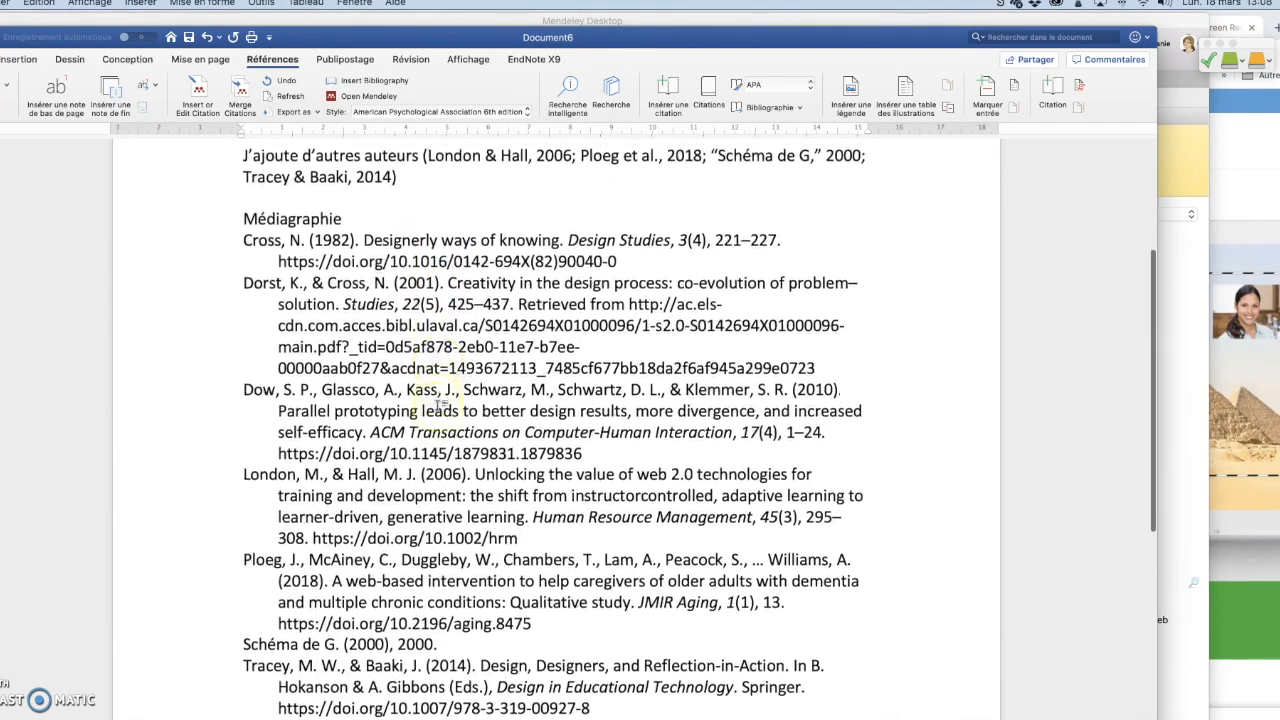
pyautogui.scroll(3, 437, 404)
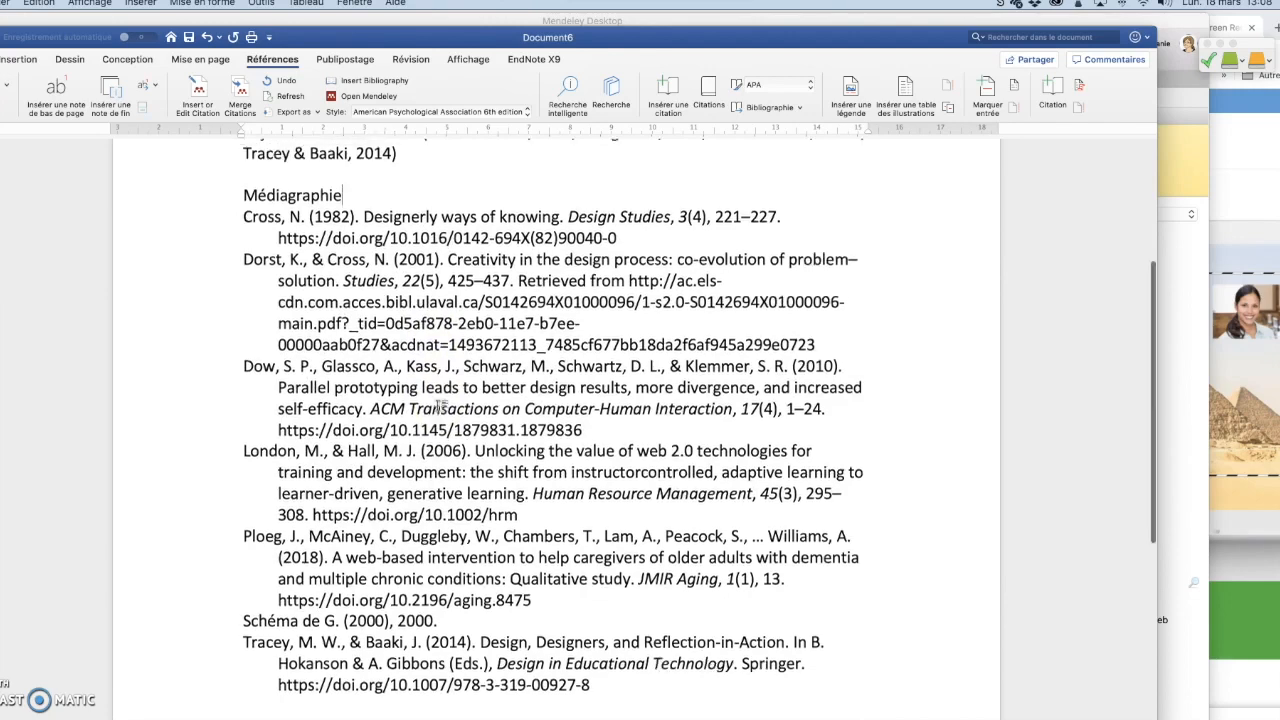
pyautogui.scroll(1, 438, 406)
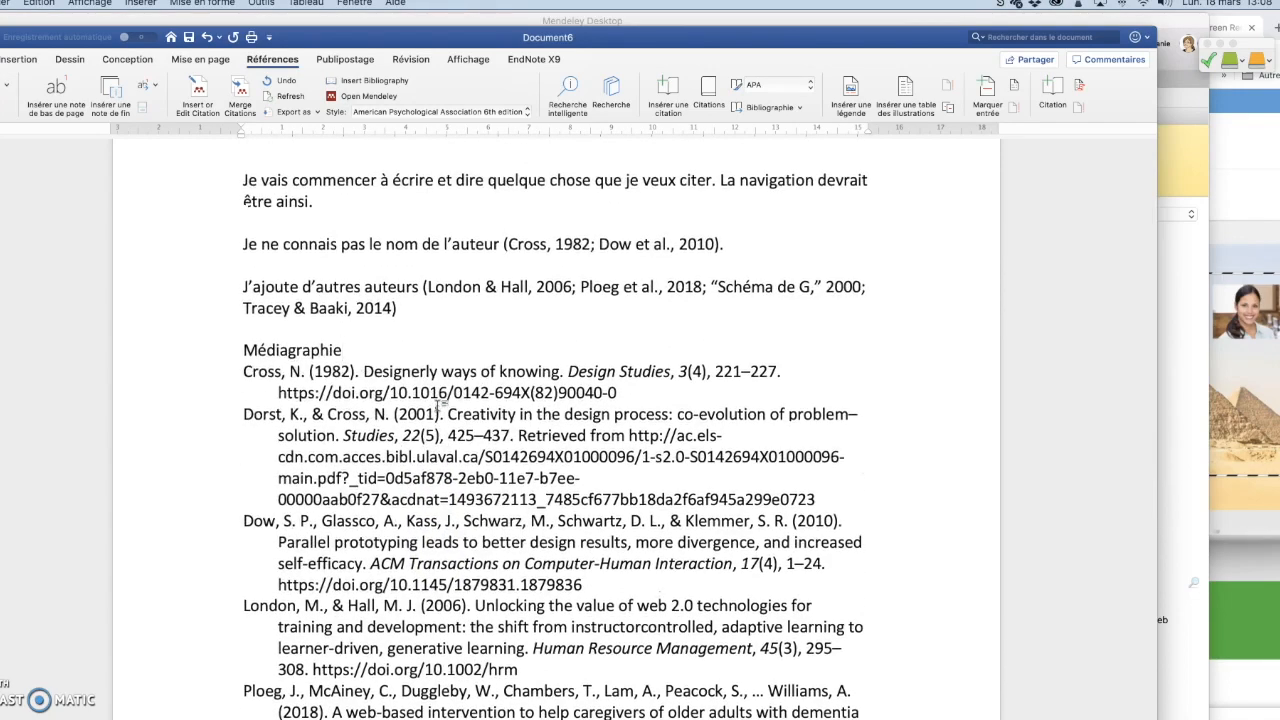
pyautogui.scroll(3, 437, 404)
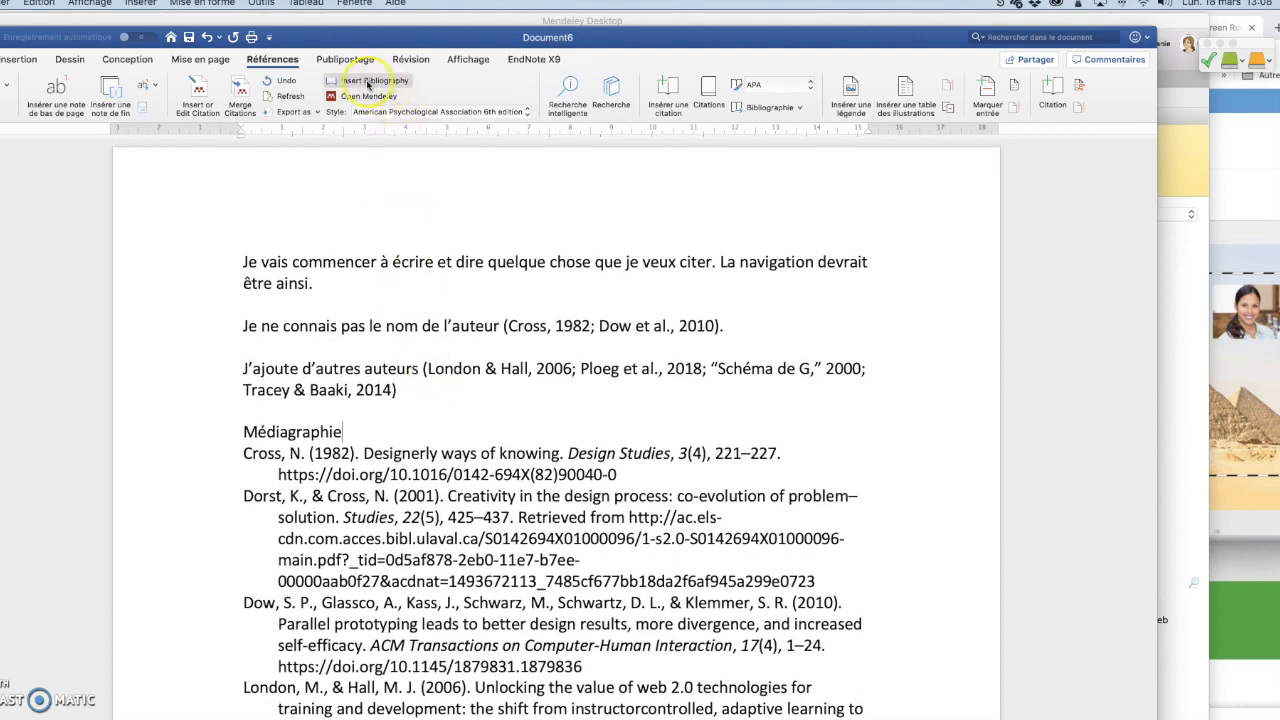
# Refresh the Mendeley citations and bibliography, and check the list of entries against the citations in the text
pyautogui.click(289, 97)
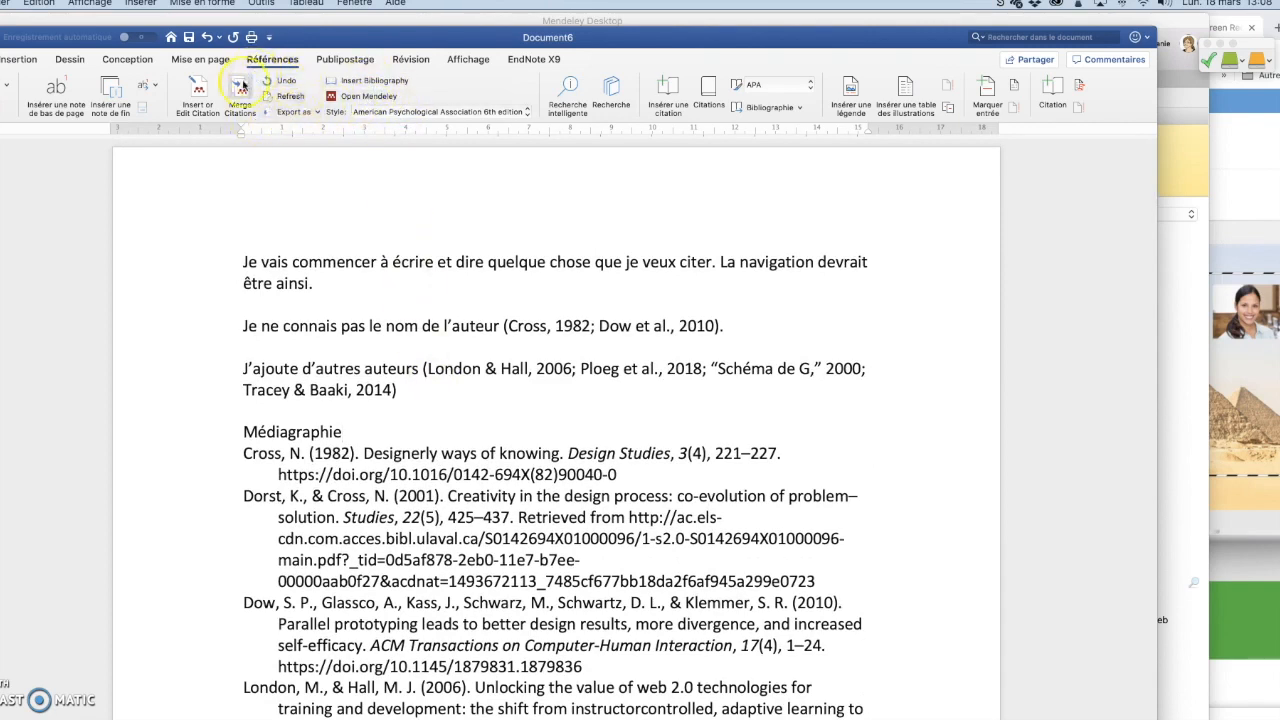
pyautogui.click(295, 101)
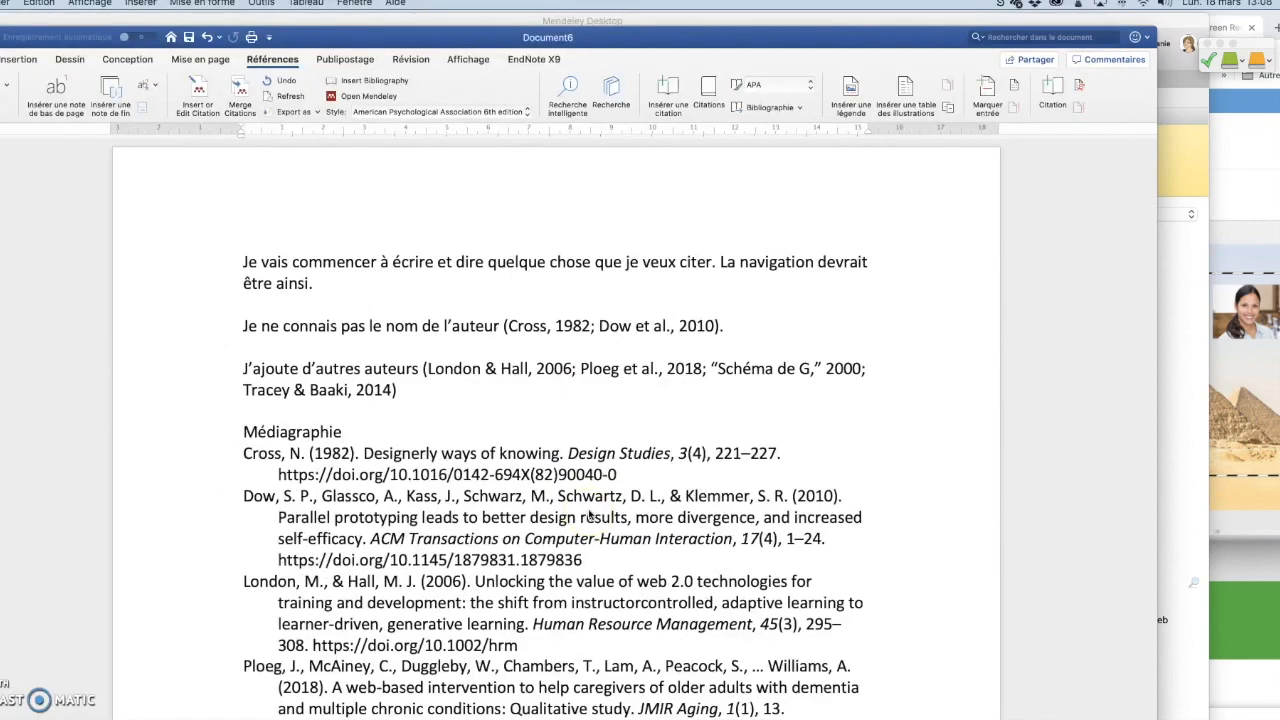
pyautogui.scroll(-5, 590, 513)
pyautogui.scroll(4, 590, 515)
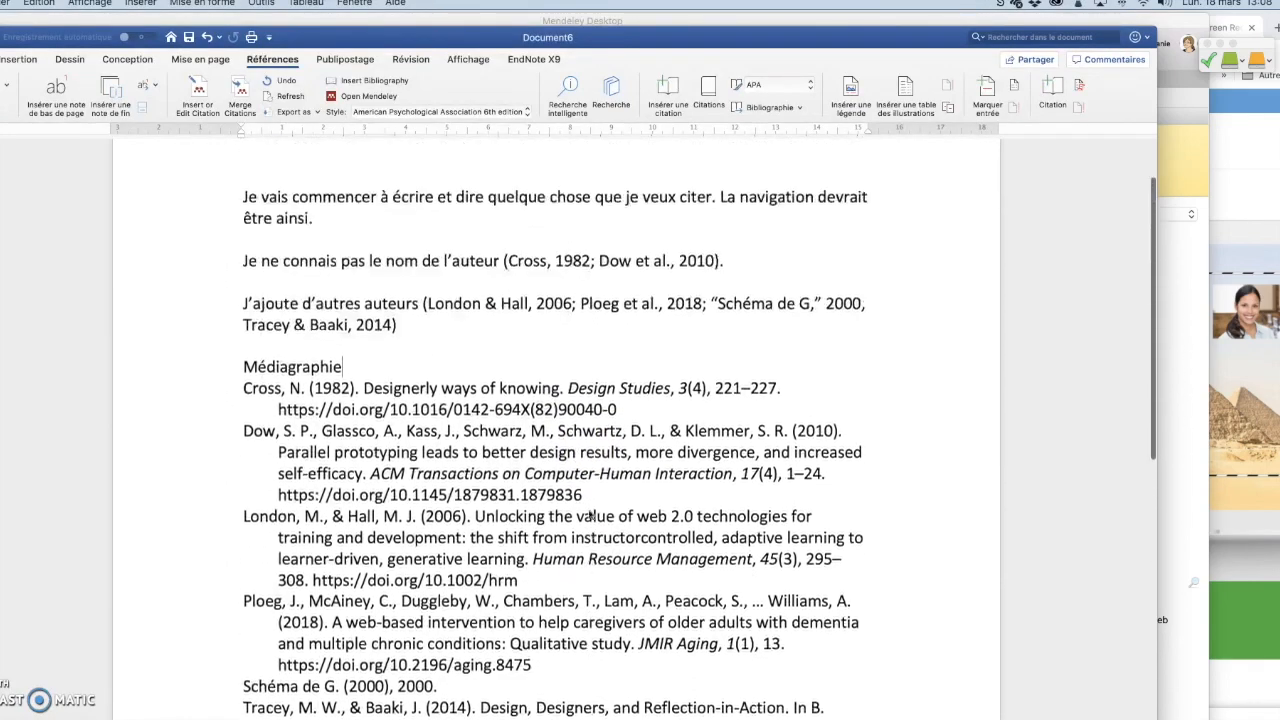
pyautogui.scroll(-4, 590, 515)
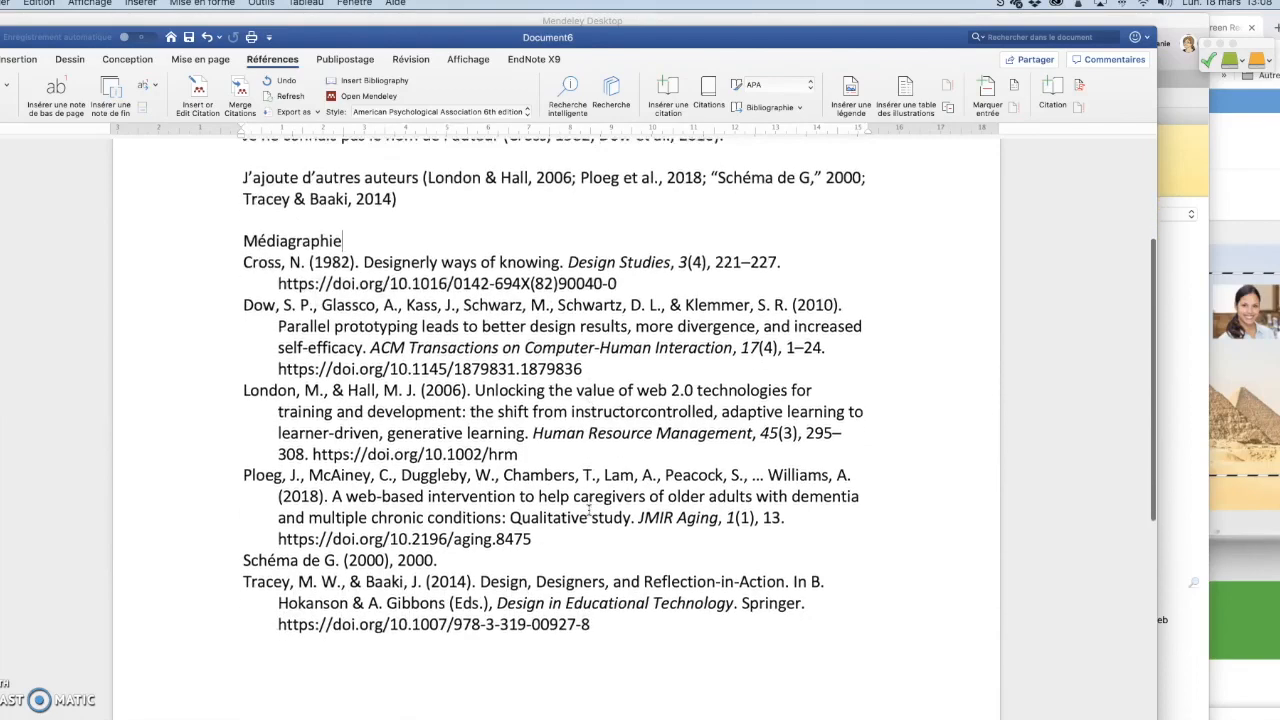
pyautogui.scroll(2, 555, 549)
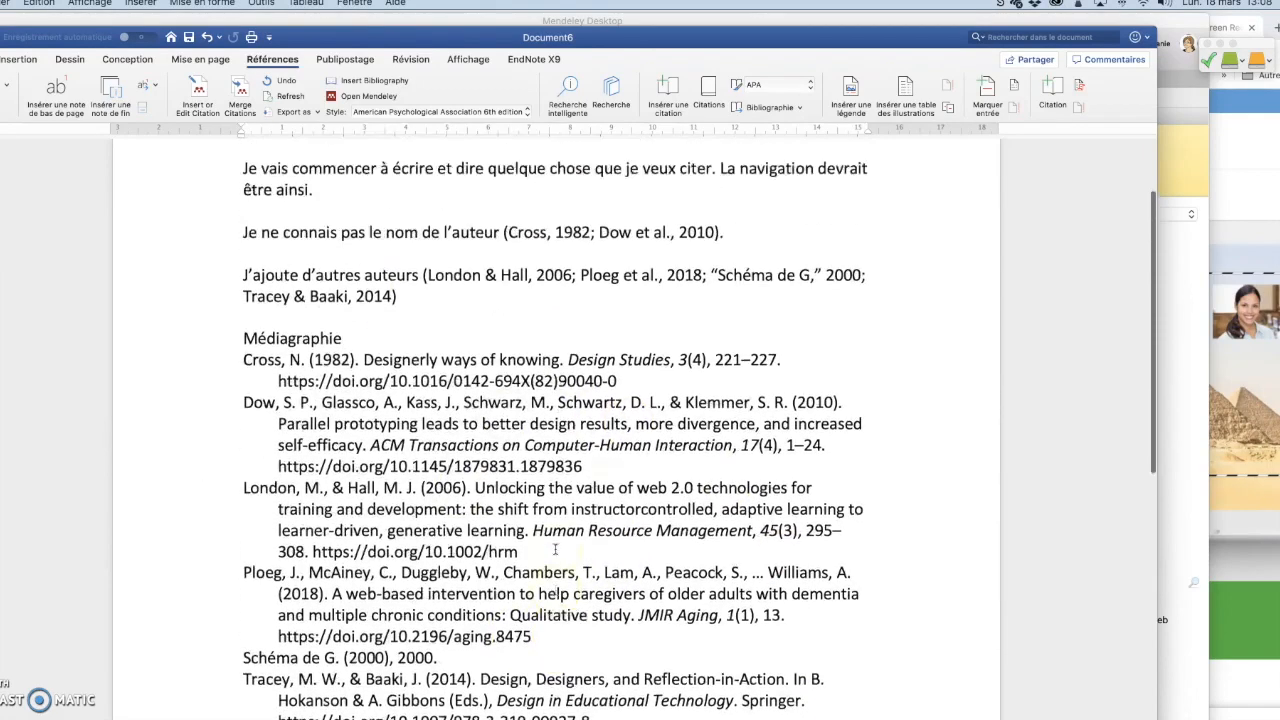
pyautogui.scroll(2, 555, 549)
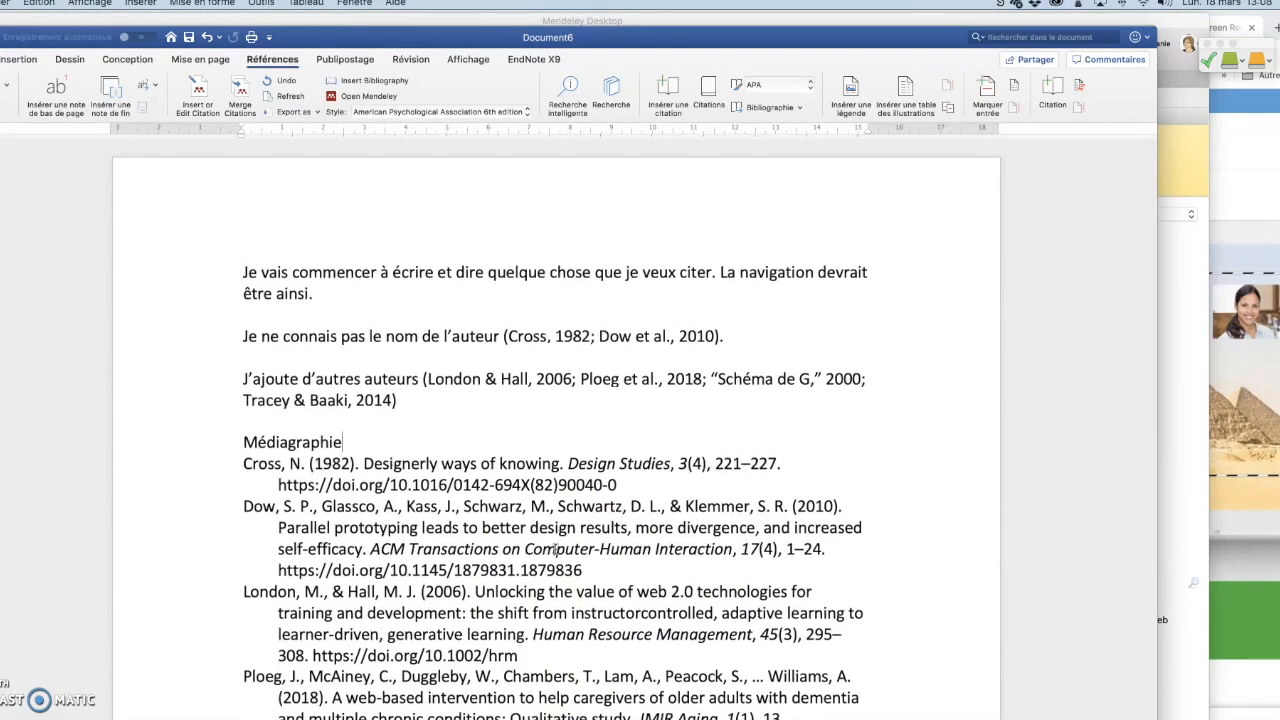